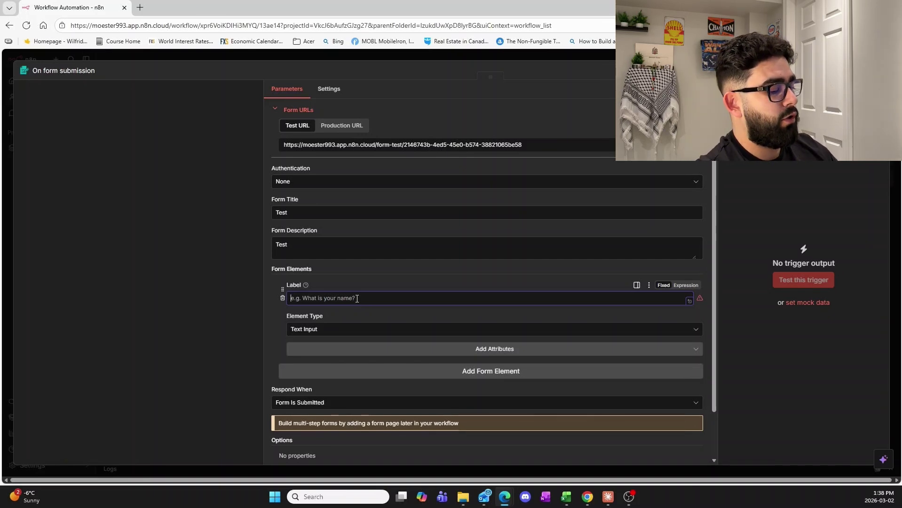
Label the first form element File1 and set its element type to File
type("File1")
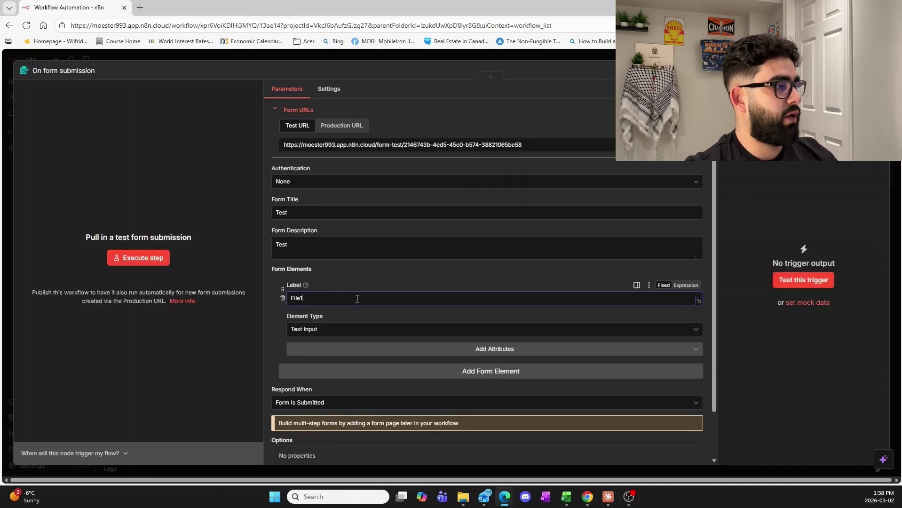
left_click(349, 328)
scroll(330, 410, "down", 1)
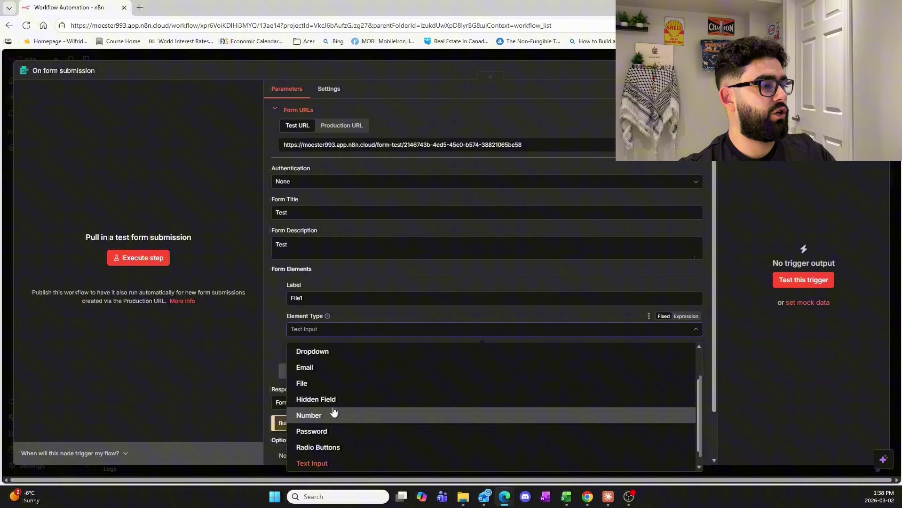
left_click(322, 383)
Add a second form element labelled File2 with the element type File
left_click(408, 371)
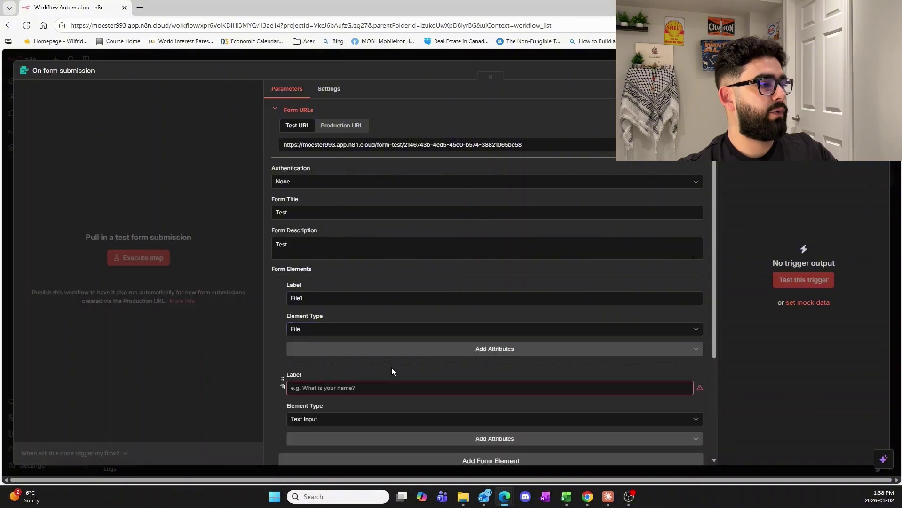
left_click(319, 341)
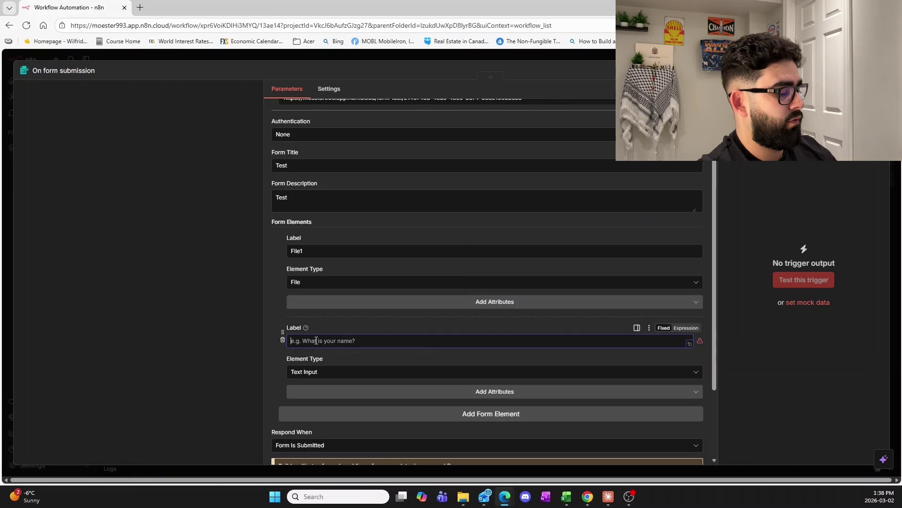
type("File2")
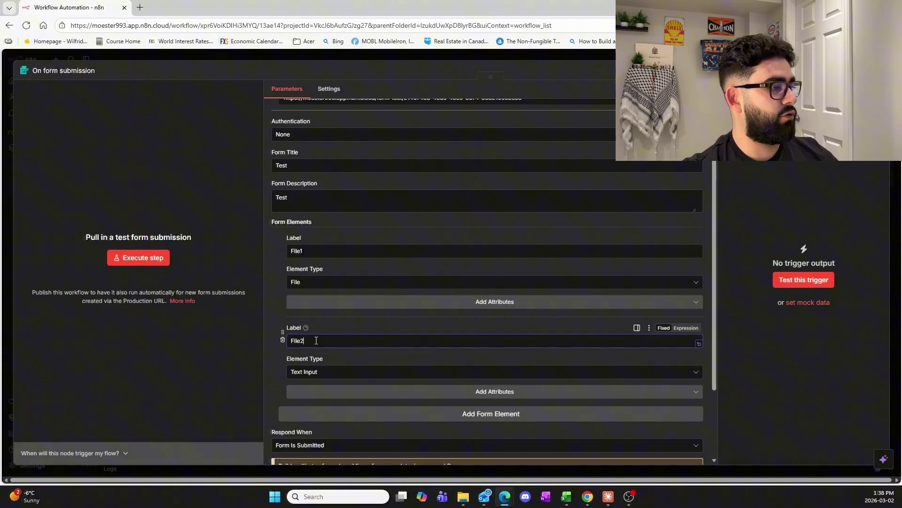
left_click(348, 396)
left_click(333, 372)
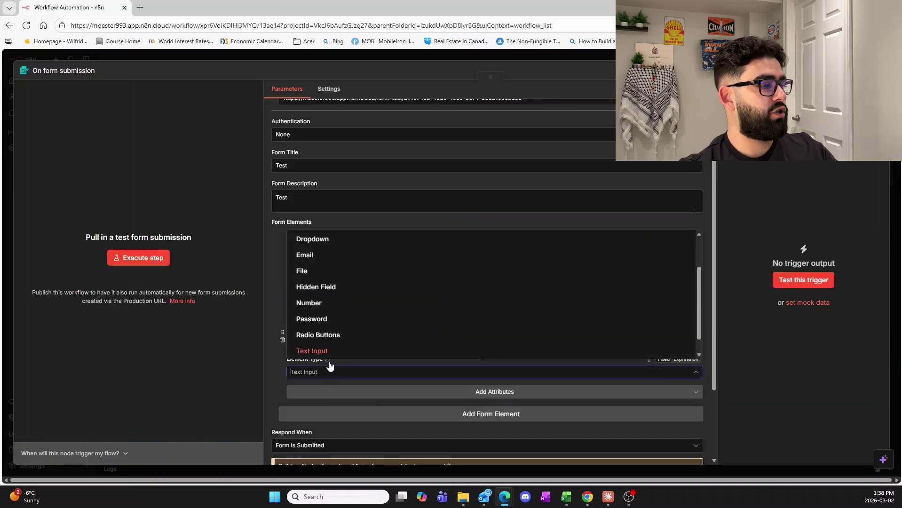
left_click(324, 275)
left_click(410, 307)
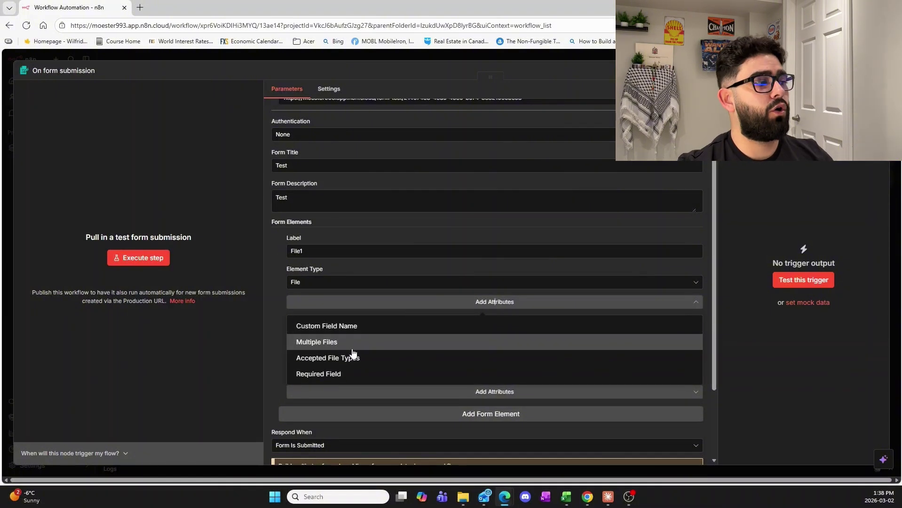
left_click(282, 290)
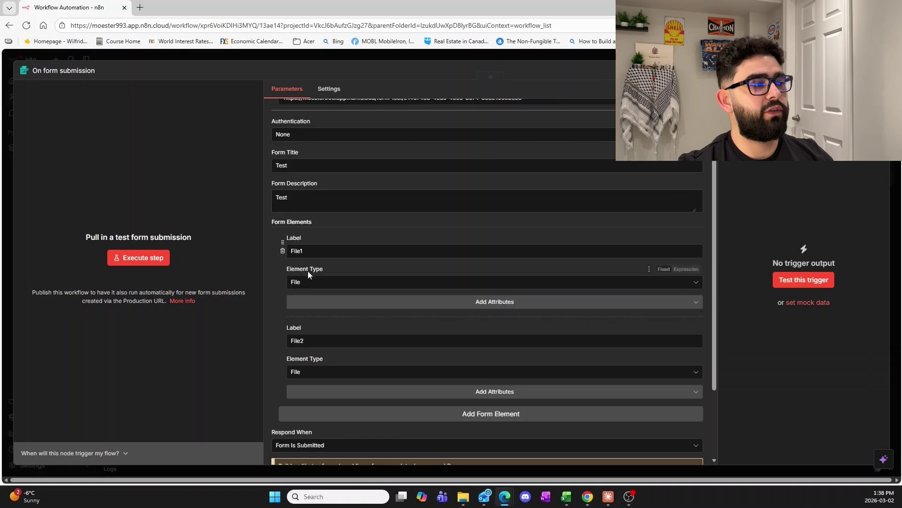
scroll(388, 315, "down", 2)
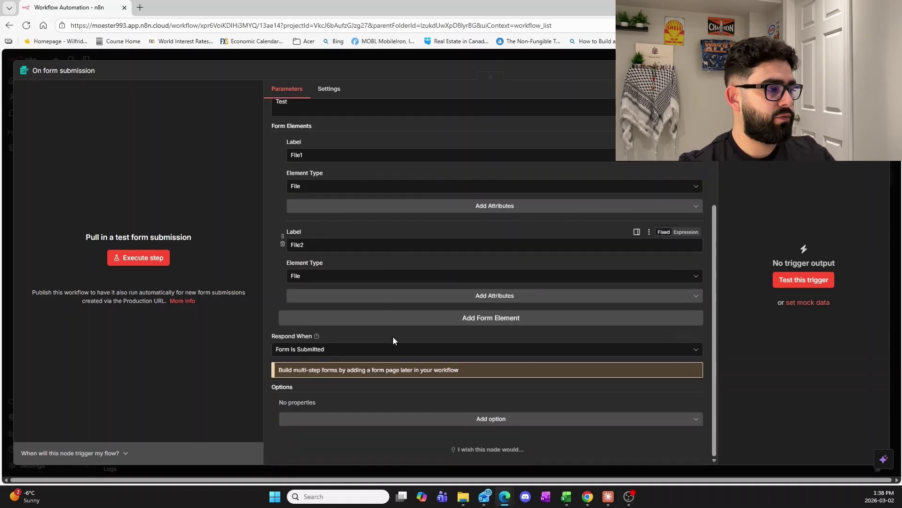
scroll(392, 339, "up", 3)
scroll(386, 379, "down", 3)
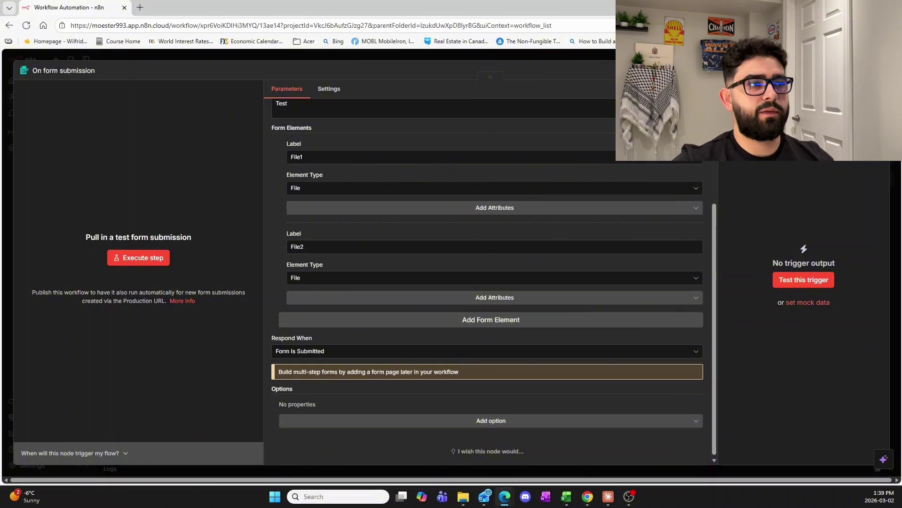
Execute the form trigger, submit the test form with one PDF each for File1 and File2, and close the form window
left_click(138, 258)
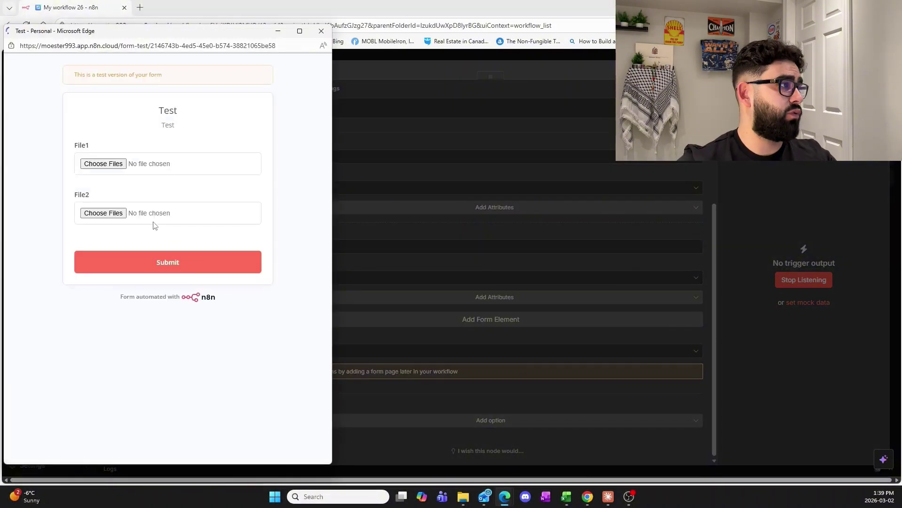
left_click(115, 167)
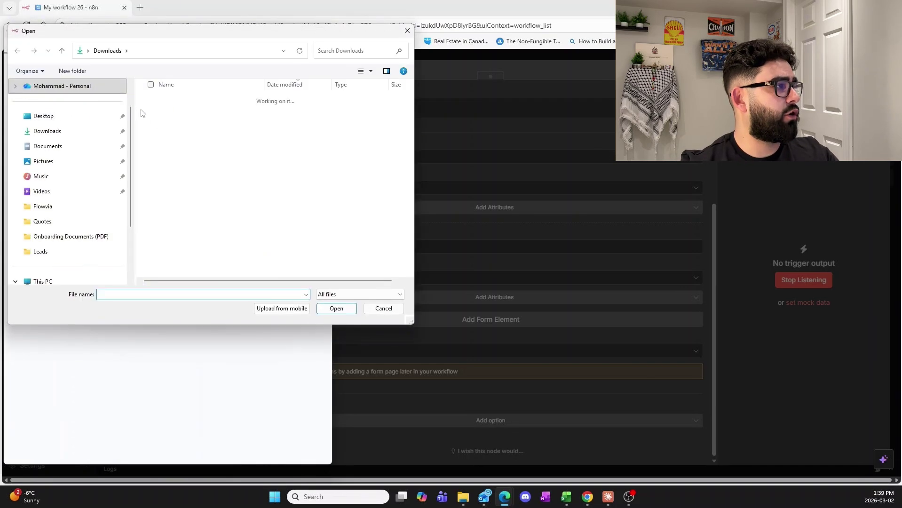
double_click(185, 113)
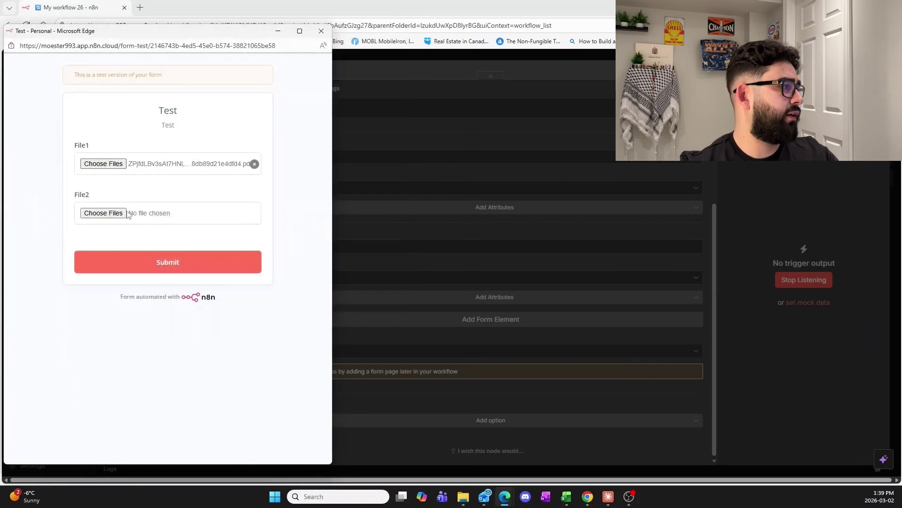
left_click(119, 215)
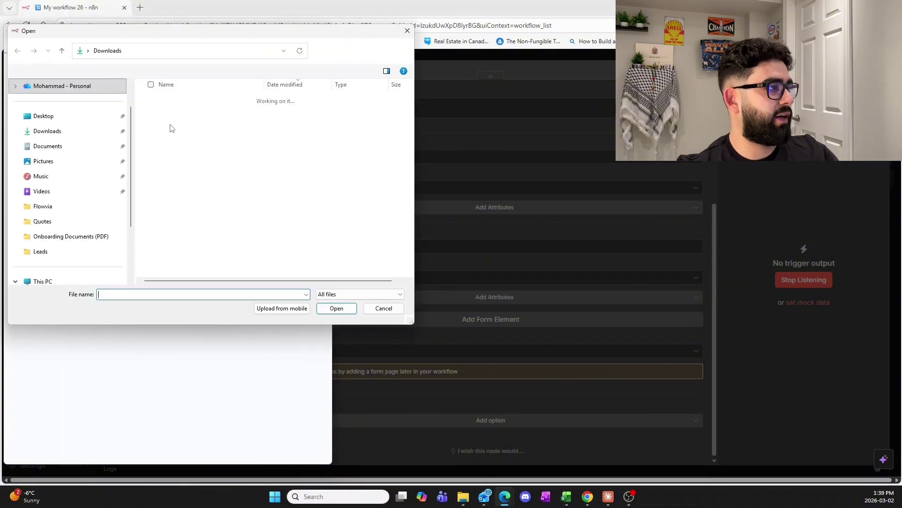
double_click(198, 126)
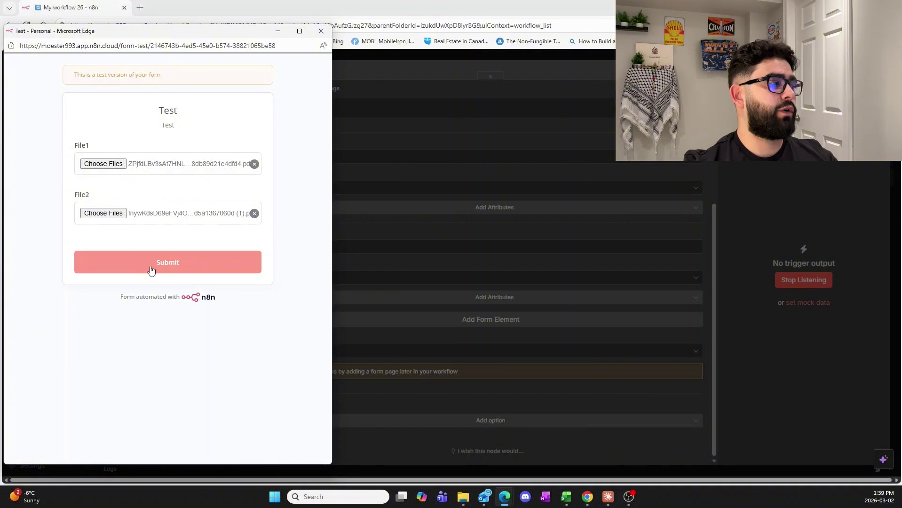
left_click(195, 269)
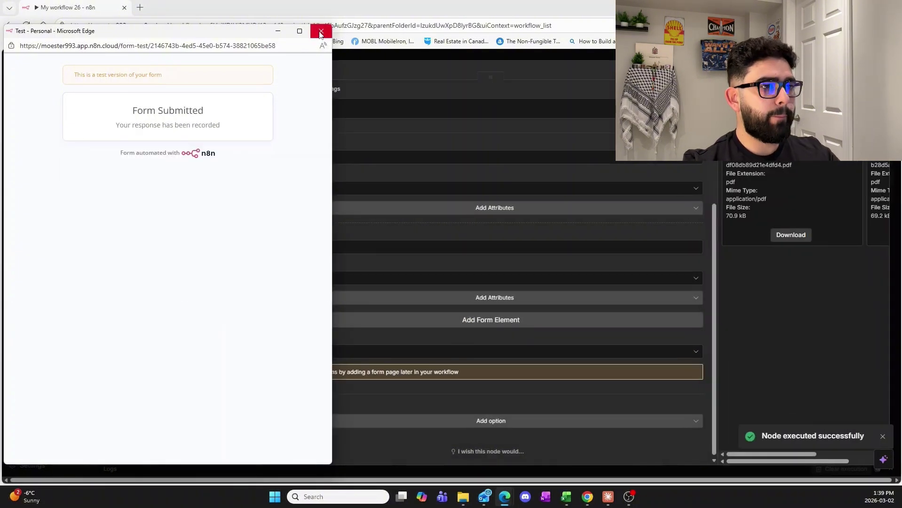
left_click(320, 33)
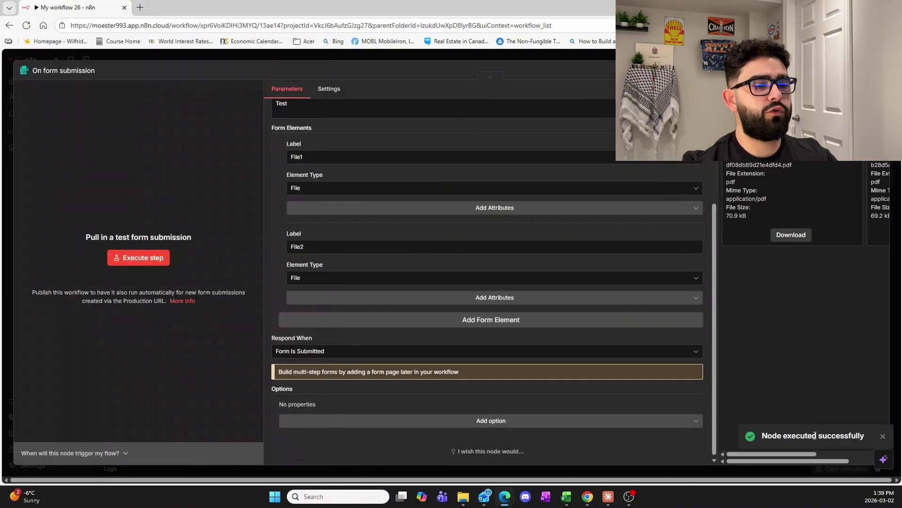
Review both submitted files in the trigger's binary output and its schema, and return to the workflow canvas
left_click_drag(805, 455, 858, 461)
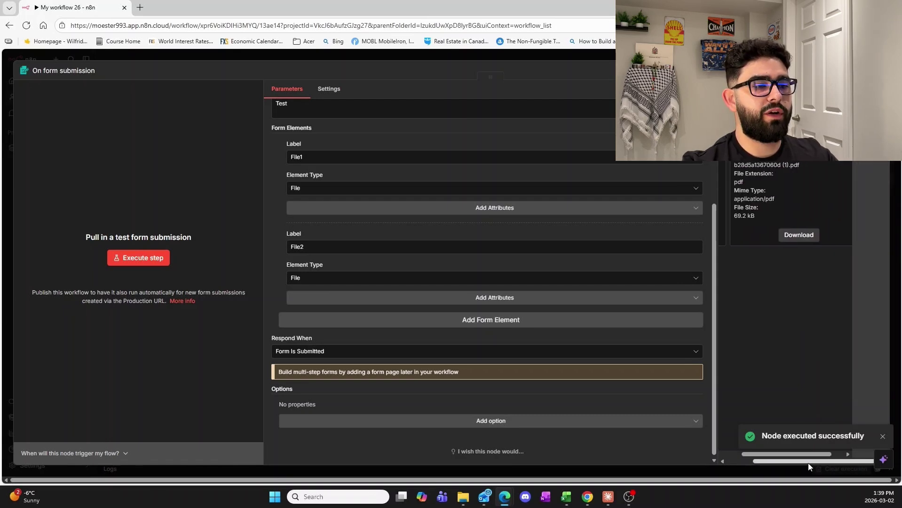
scroll(752, 400, "left", 2)
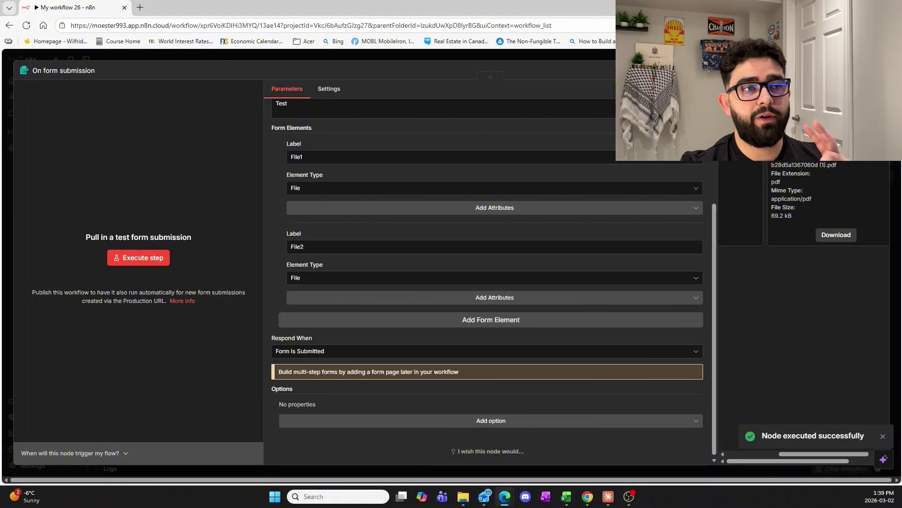
left_click(795, 89)
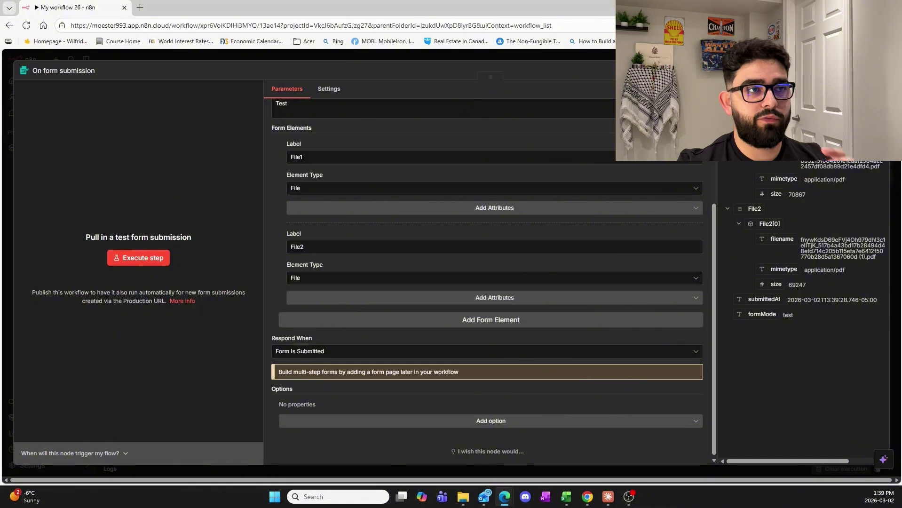
key("Escape")
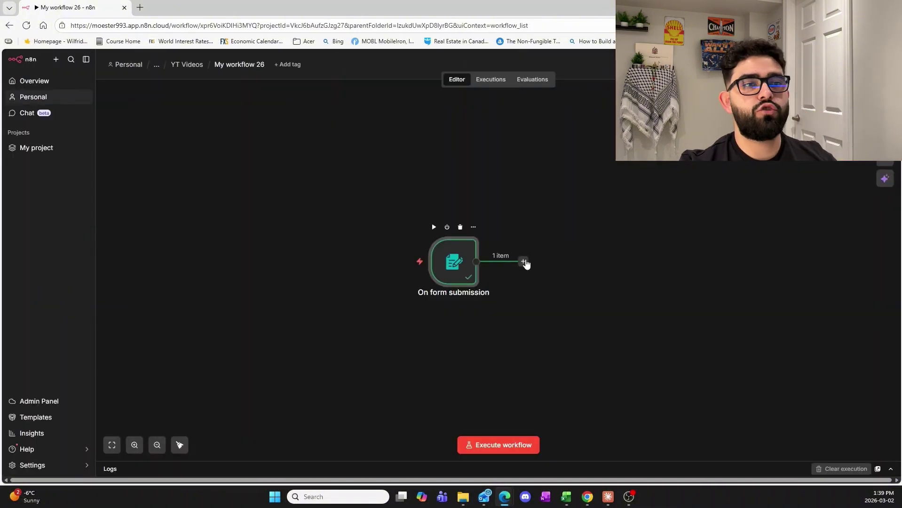
Add a Google Drive Upload file node after the form trigger and return to the canvas
left_click(523, 262)
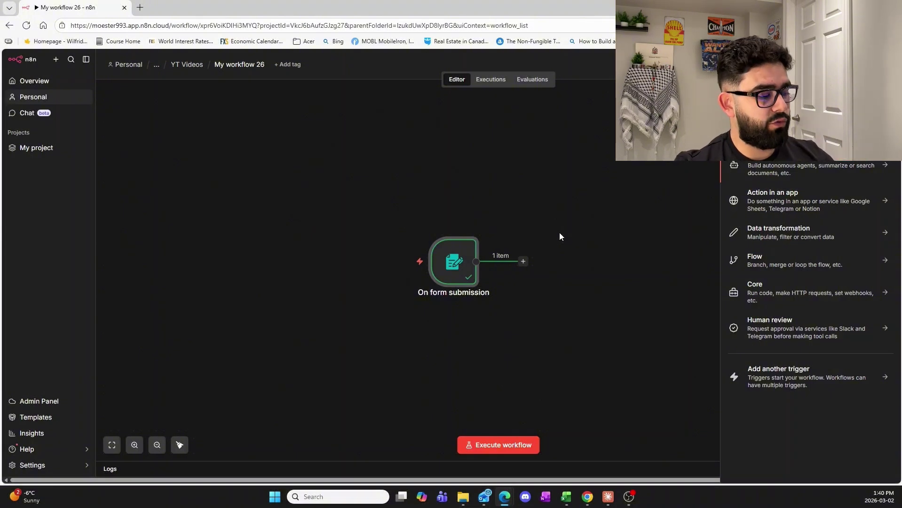
type("drive")
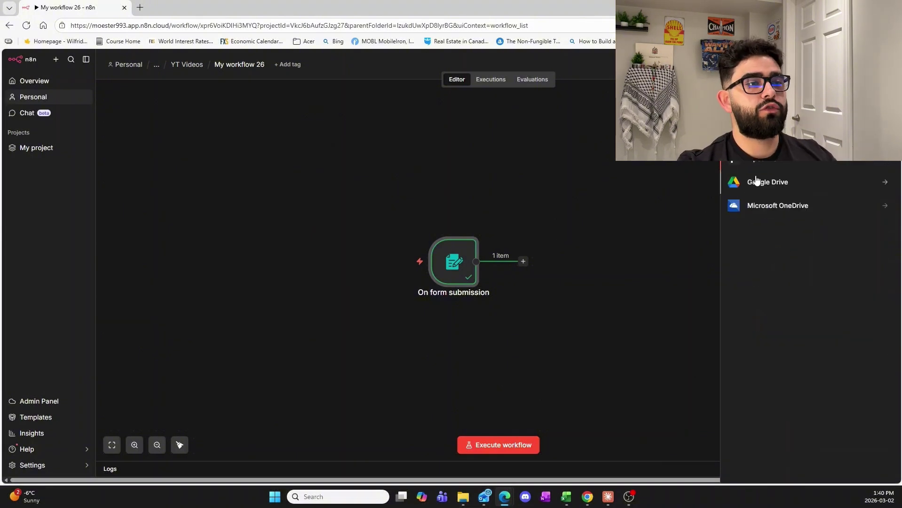
left_click(755, 181)
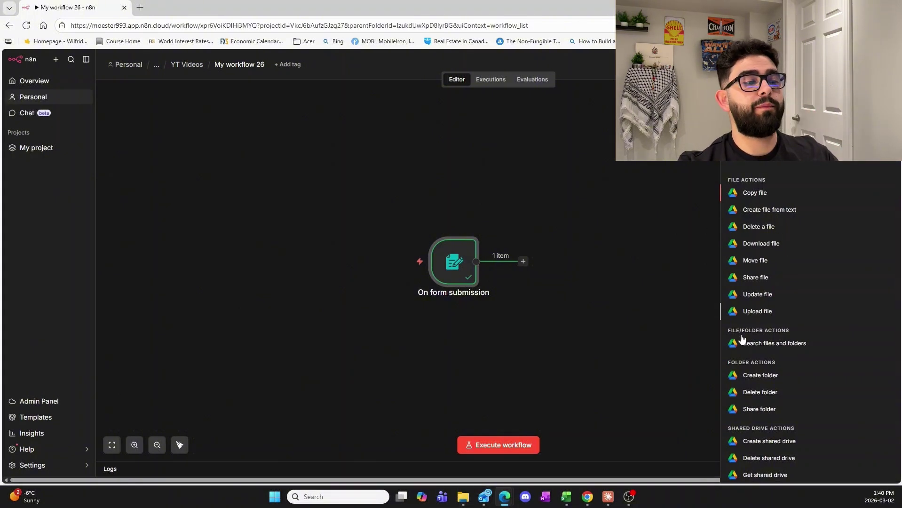
left_click(750, 311)
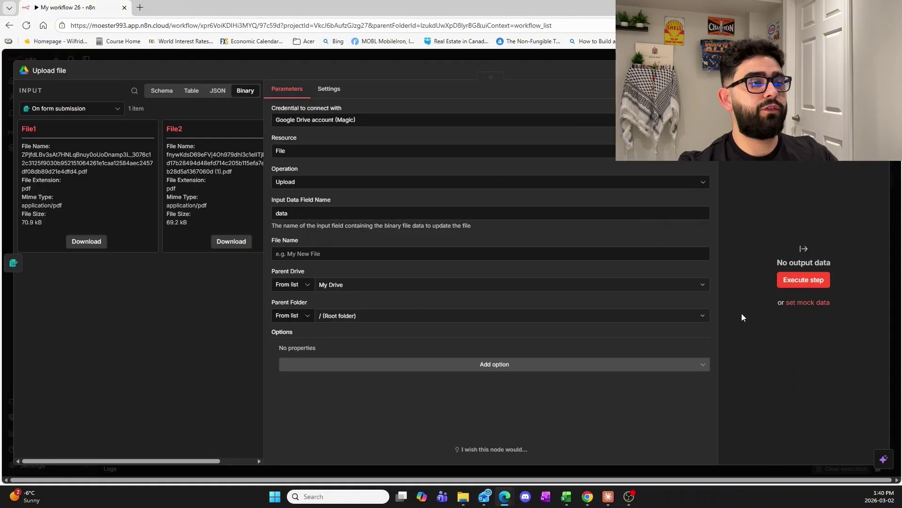
left_click(505, 56)
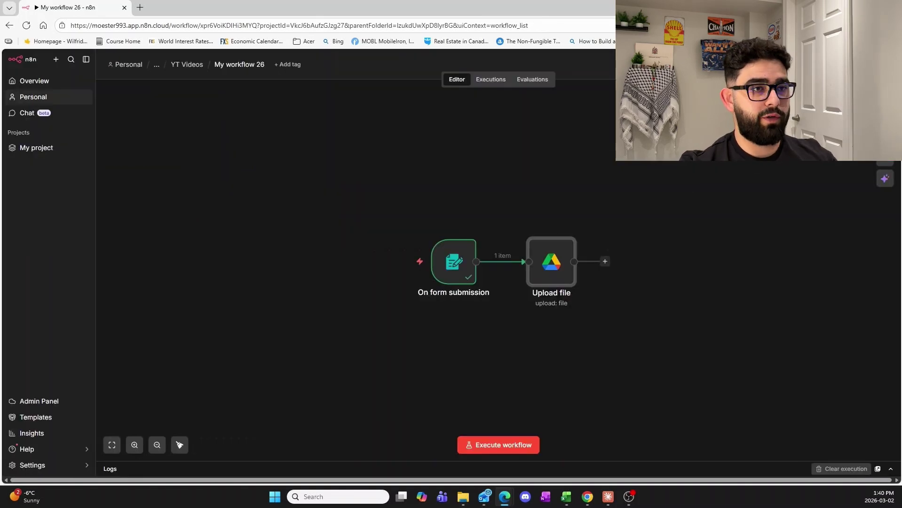
Add a second Google Drive Upload file node after the first one and return to the canvas
left_click(605, 261)
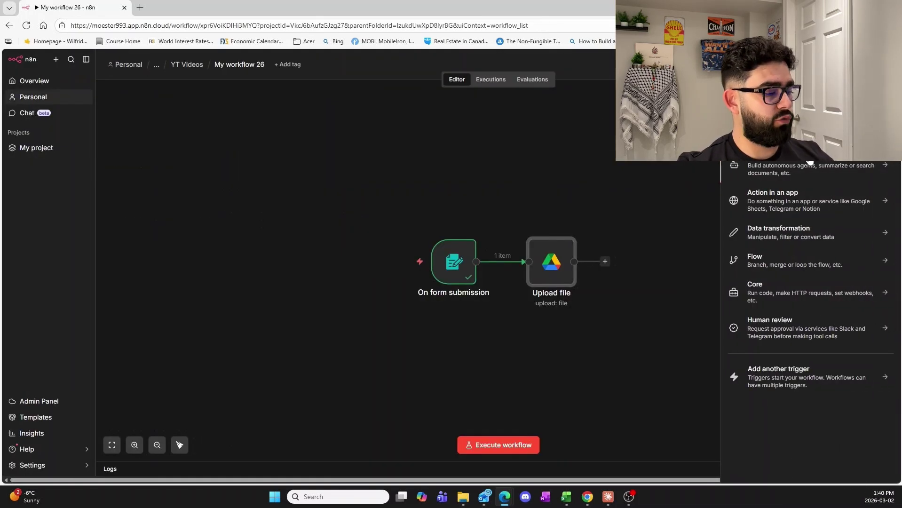
type("google")
left_click(766, 184)
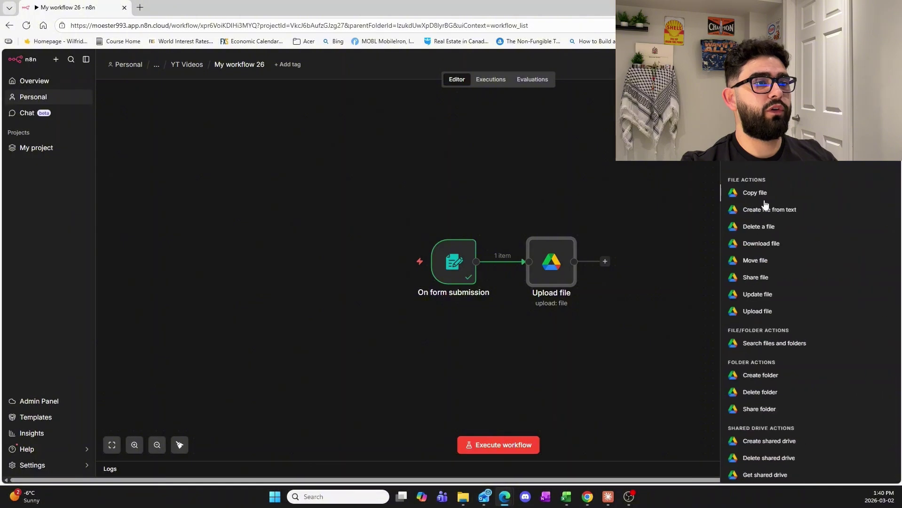
left_click(760, 312)
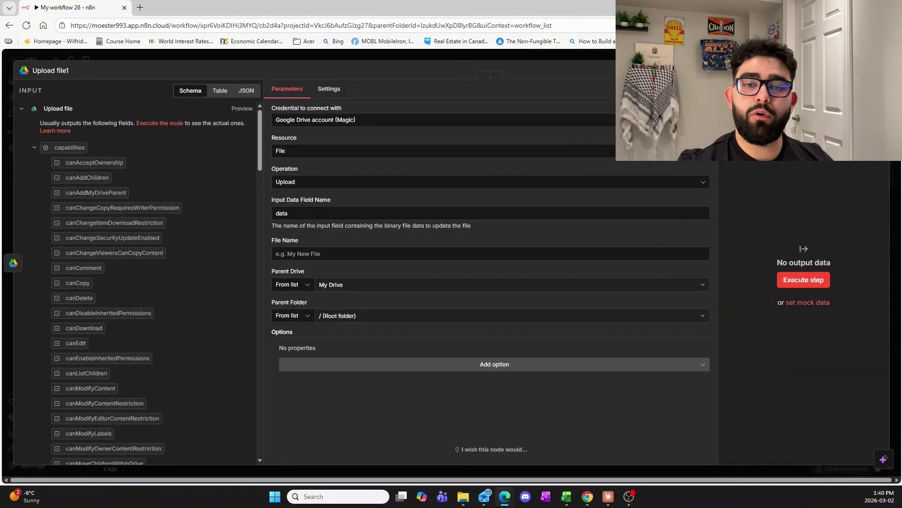
key("Escape")
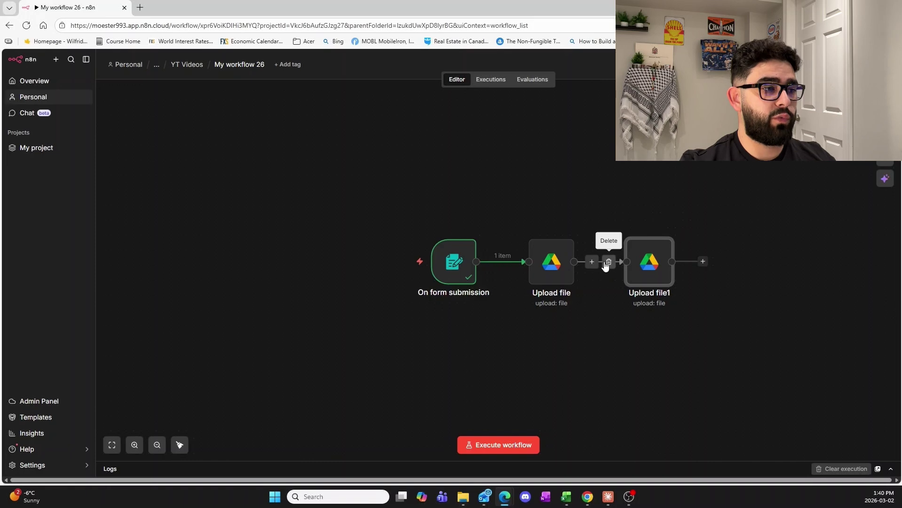
Disconnect the two upload nodes, stack them one above the other, and connect the form trigger to the second one as a parallel branch
left_click(608, 261)
left_click_drag(552, 262, 575, 210)
left_click_drag(630, 257, 580, 315)
left_click_drag(476, 262, 560, 325)
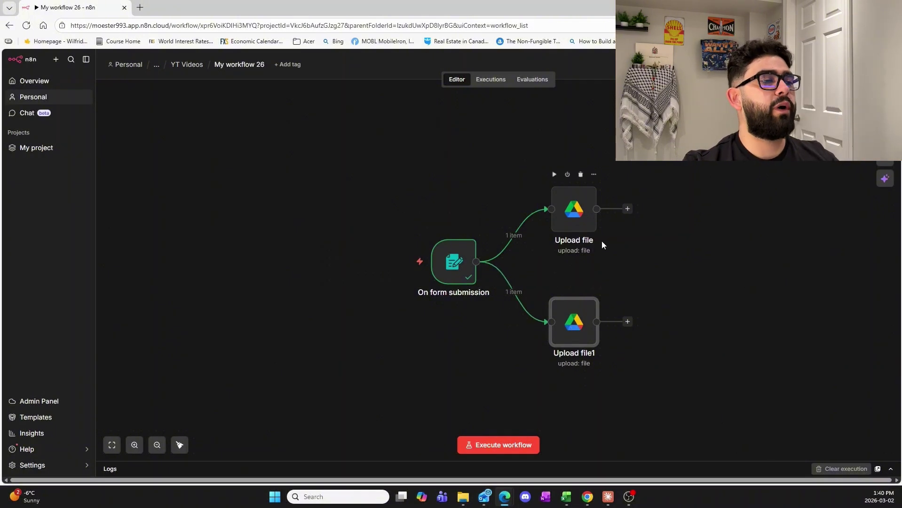
Open the first Upload file node and set its input data field name to File1
left_click(568, 214)
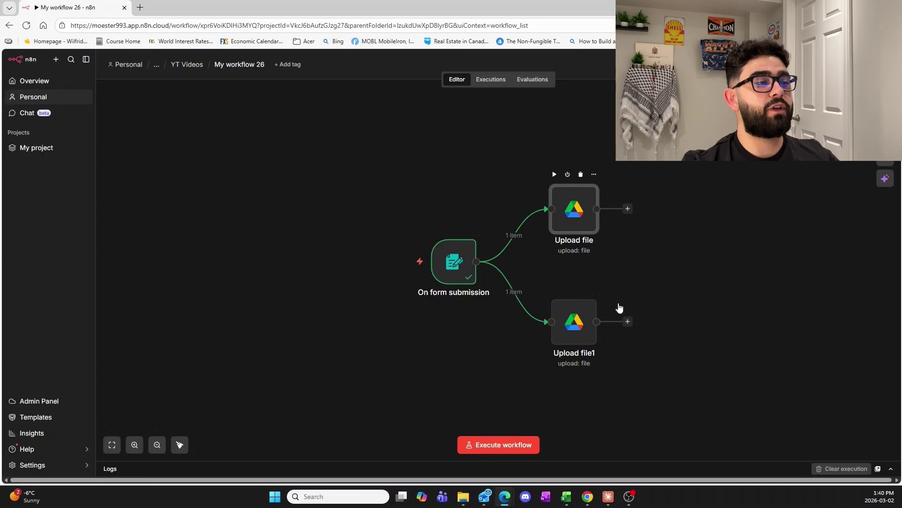
key("Return")
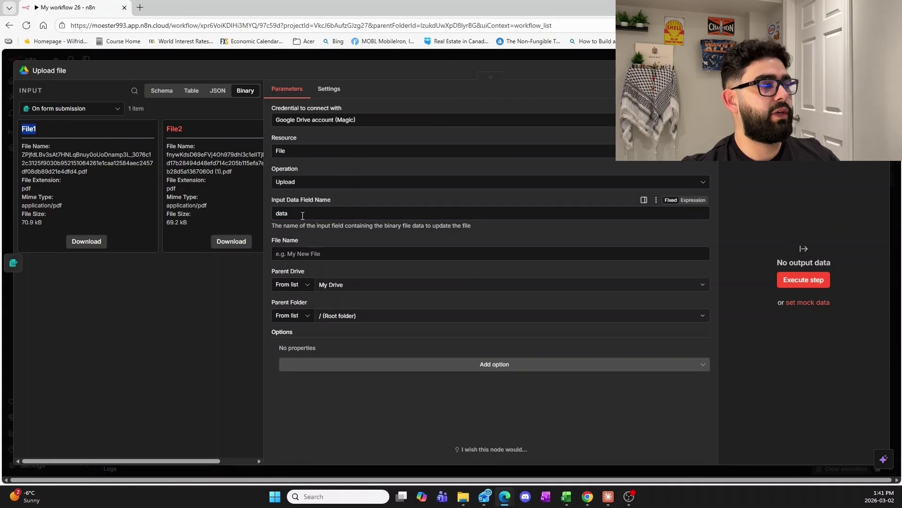
left_click_drag(72, 130, 12, 131)
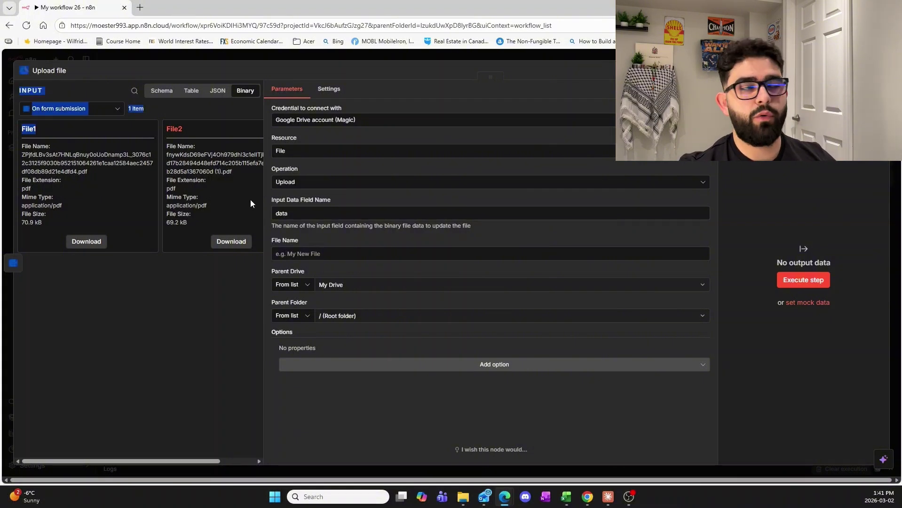
left_click_drag(294, 214, 282, 213)
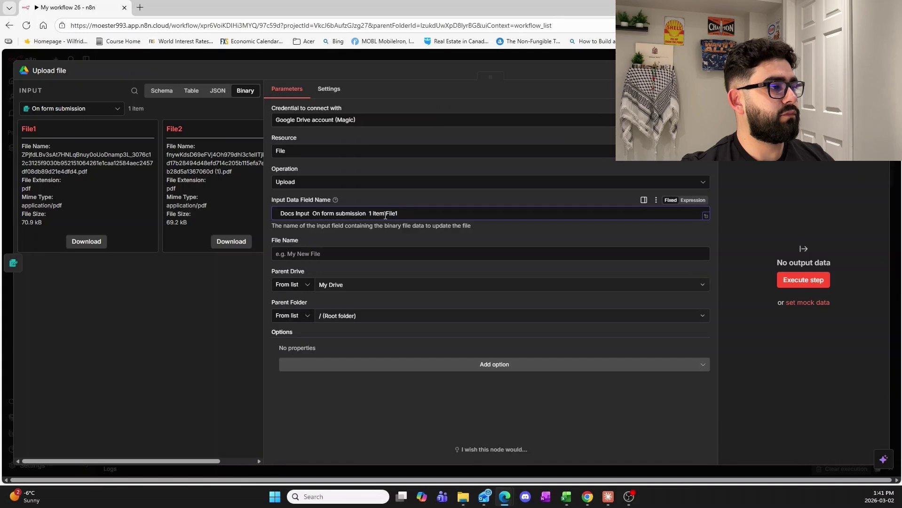
key("BackSpace")
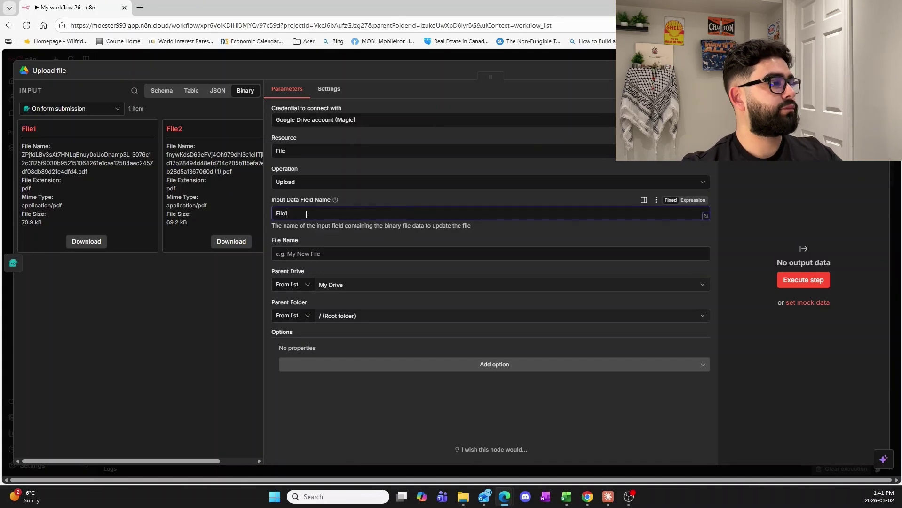
Set the uploaded file's name to File1 in the first Upload file node
left_click(295, 250)
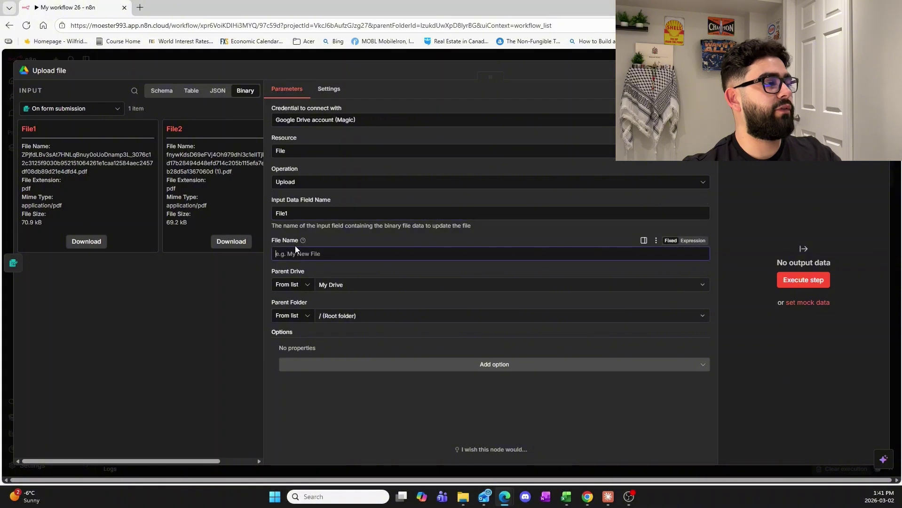
type("Docs Input On form submission 1 item File1")
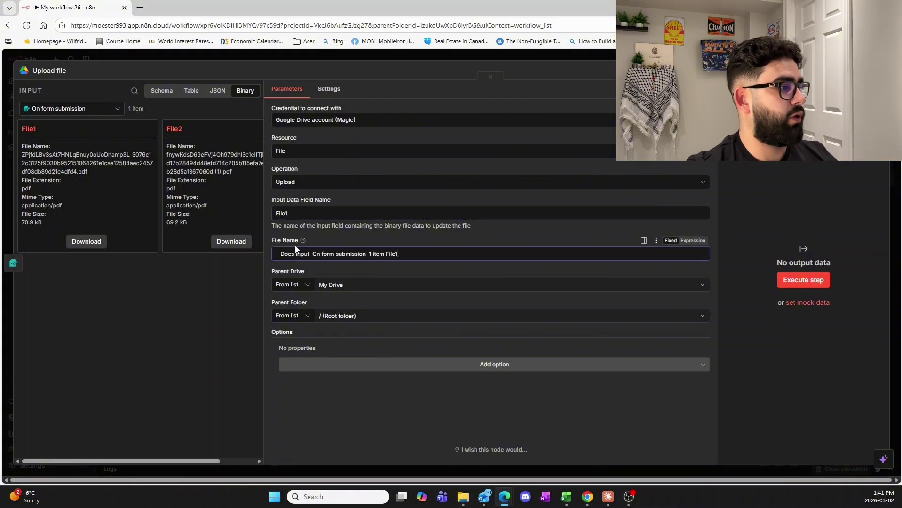
left_click_drag(382, 254, 232, 255)
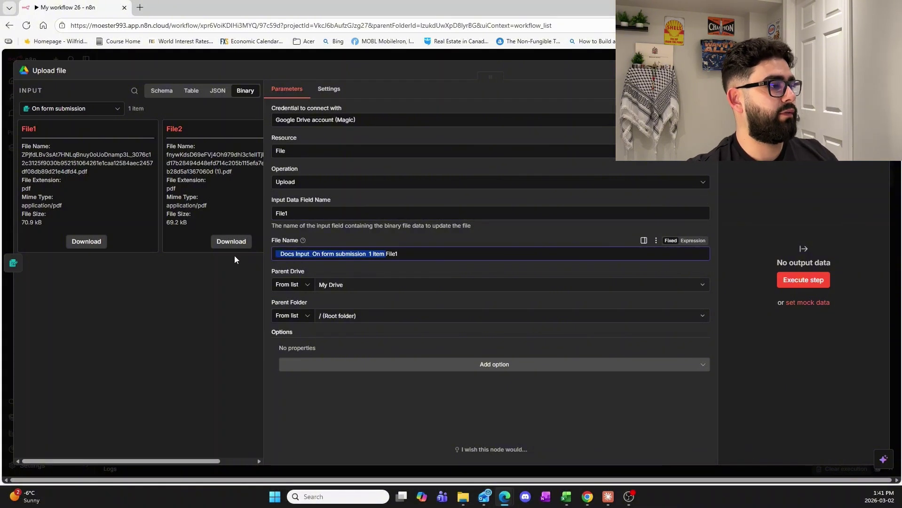
key("BackSpace")
left_click(309, 253)
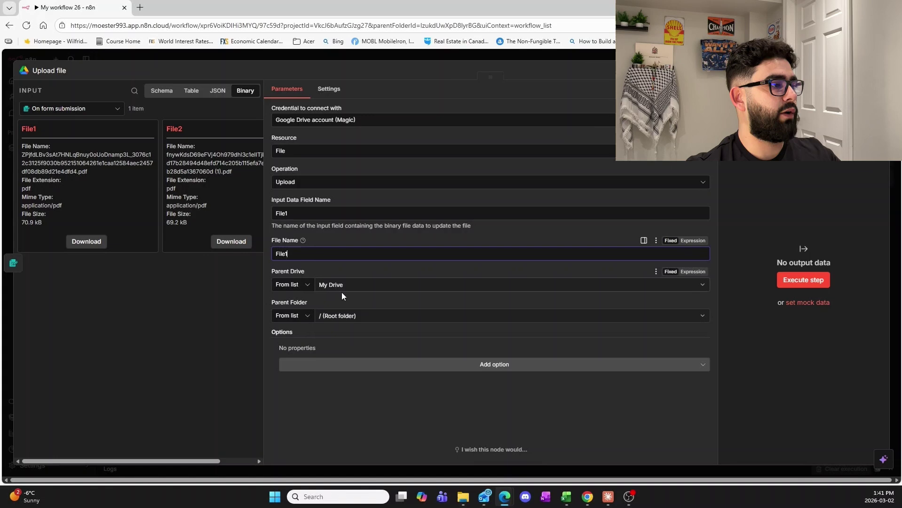
Choose Elite Invoice Upload as the first upload node's parent folder, then execute the node and return to the canvas
left_click(346, 318)
scroll(329, 405, "down", 2)
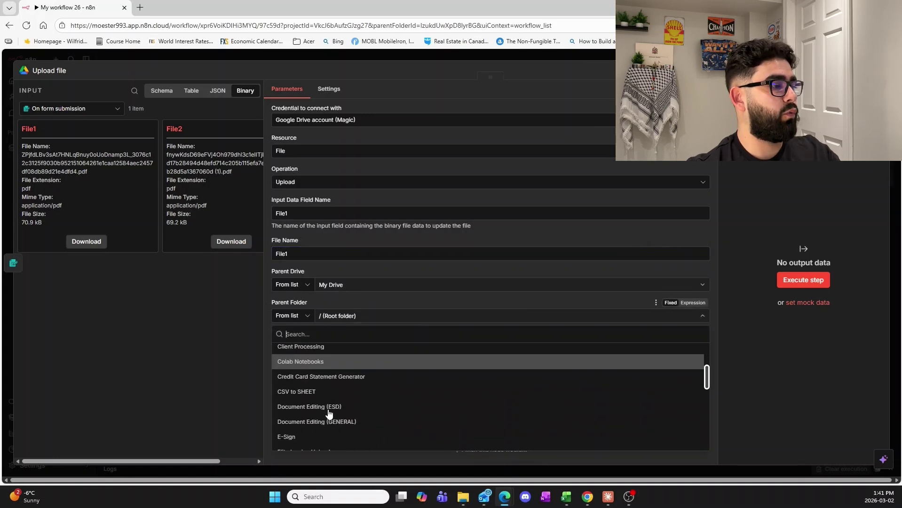
scroll(328, 414, "down", 1)
left_click(316, 407)
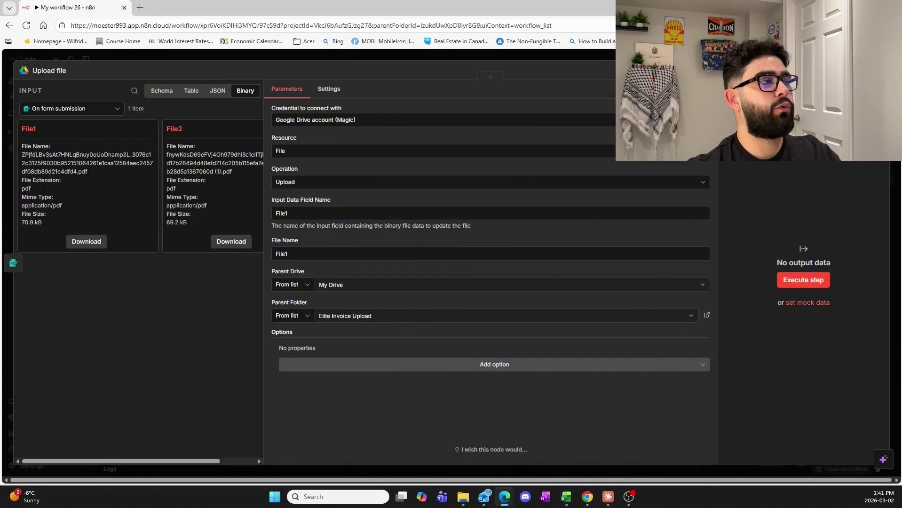
left_click(803, 280)
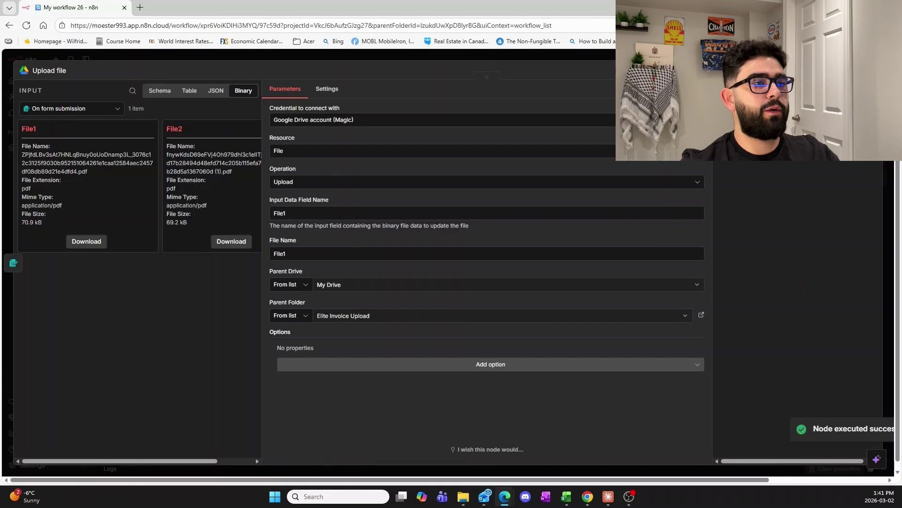
key("Escape")
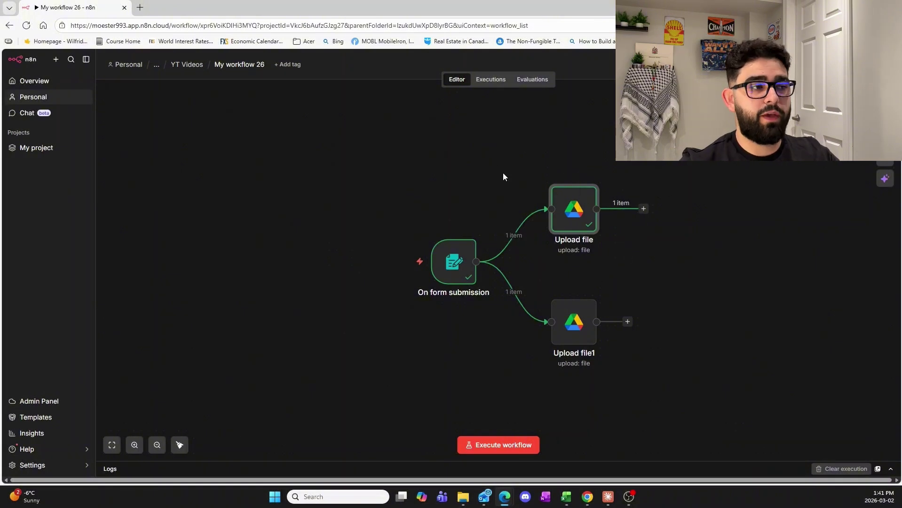
Open the Upload file1 node and set both its input data field name and its file name to File2
left_click(573, 324)
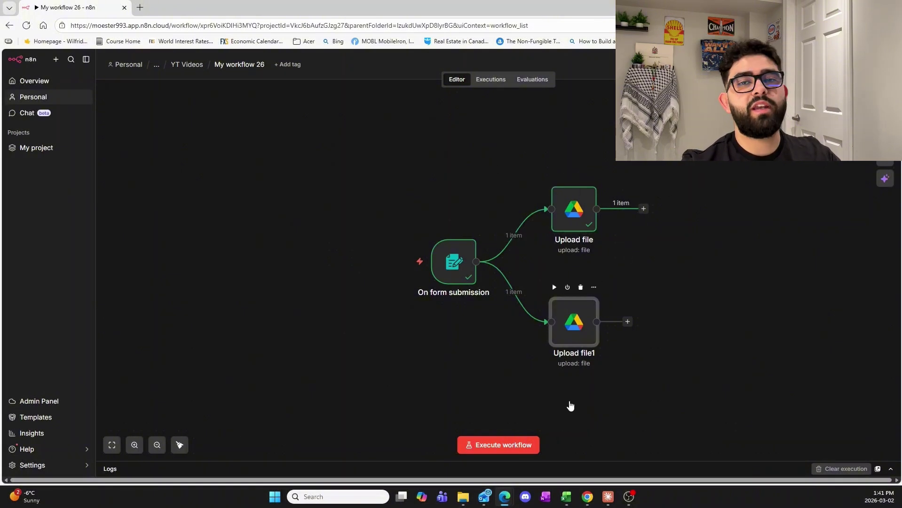
key("Return")
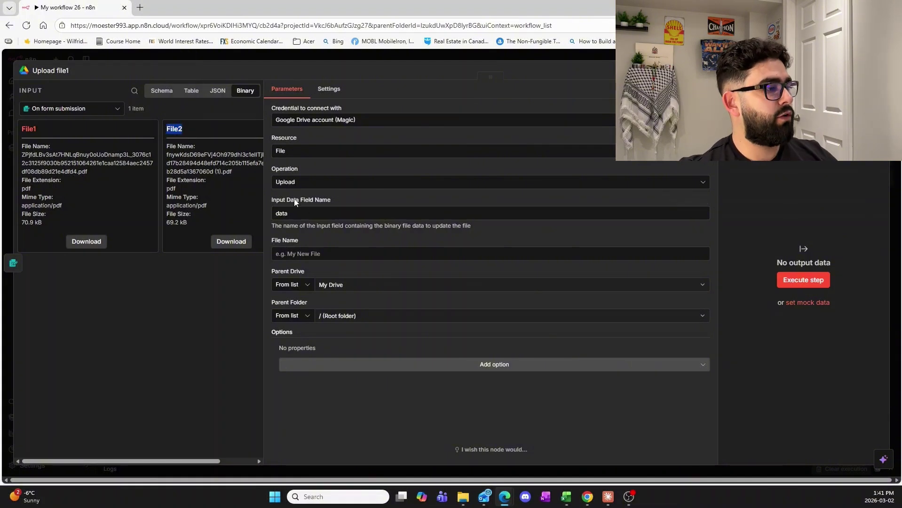
key("ctrl+a")
type("File2")
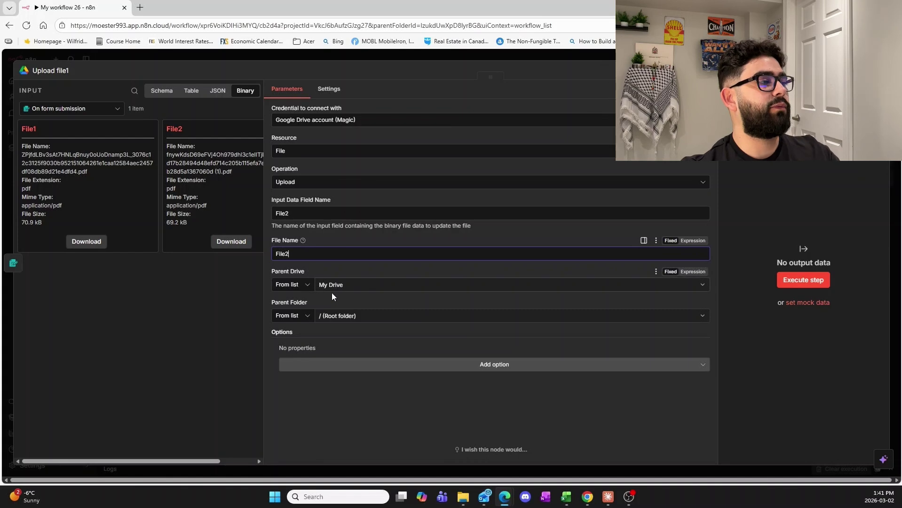
Choose Elite Invoice Upload as the Upload file1 node's parent folder, then execute the node and return to the canvas
left_click(348, 316)
scroll(340, 376, "down", 2)
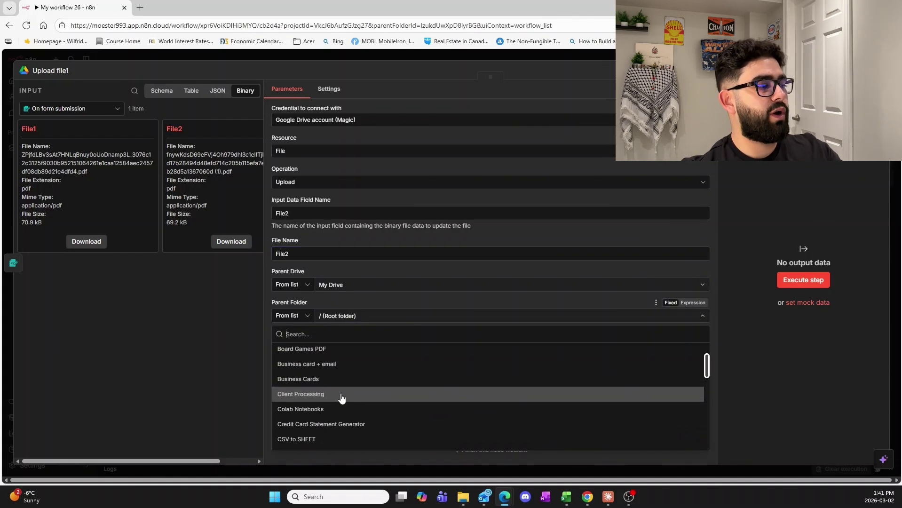
scroll(342, 423, "down", 2)
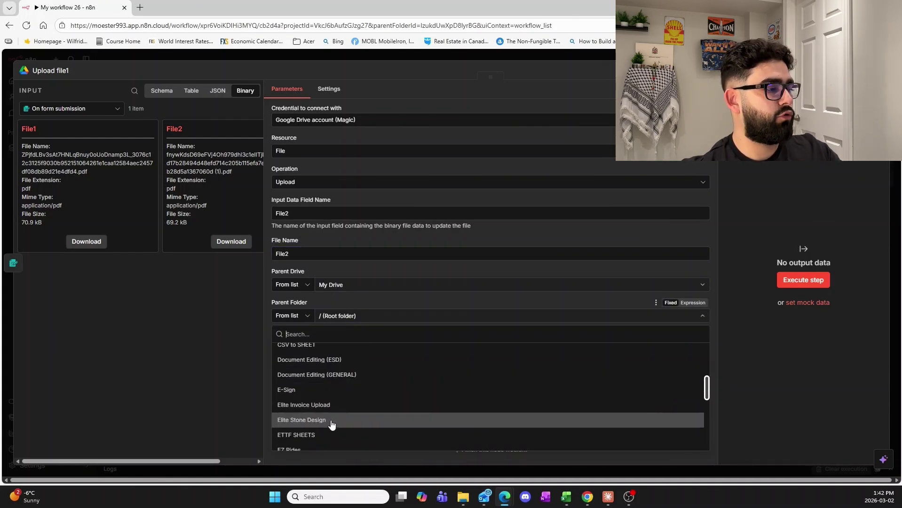
left_click(328, 408)
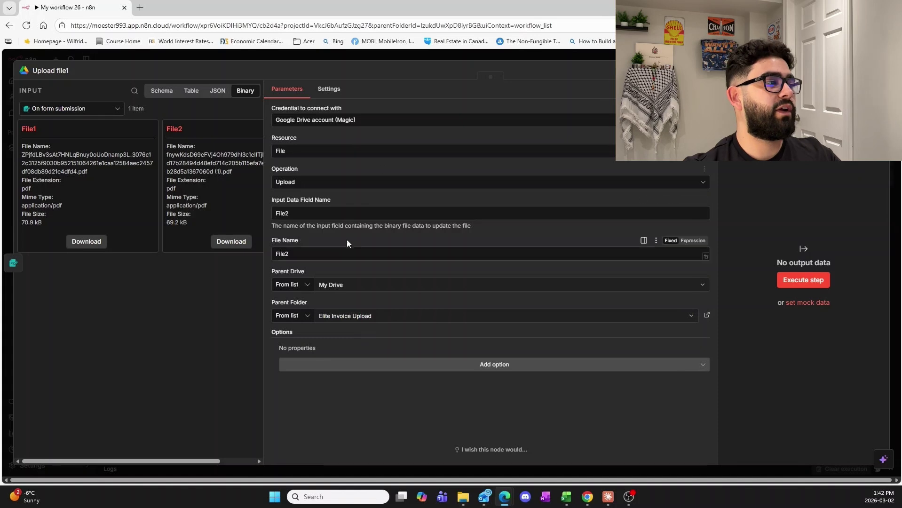
left_click(803, 279)
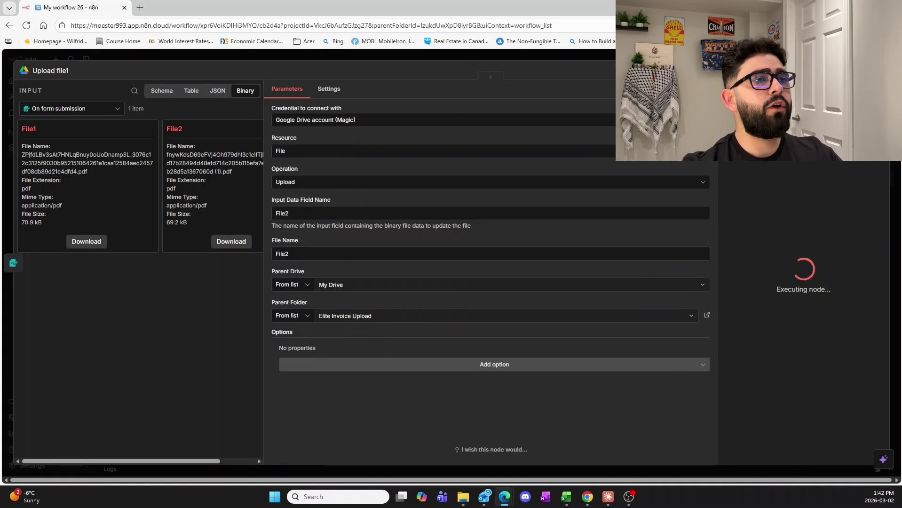
key("Escape")
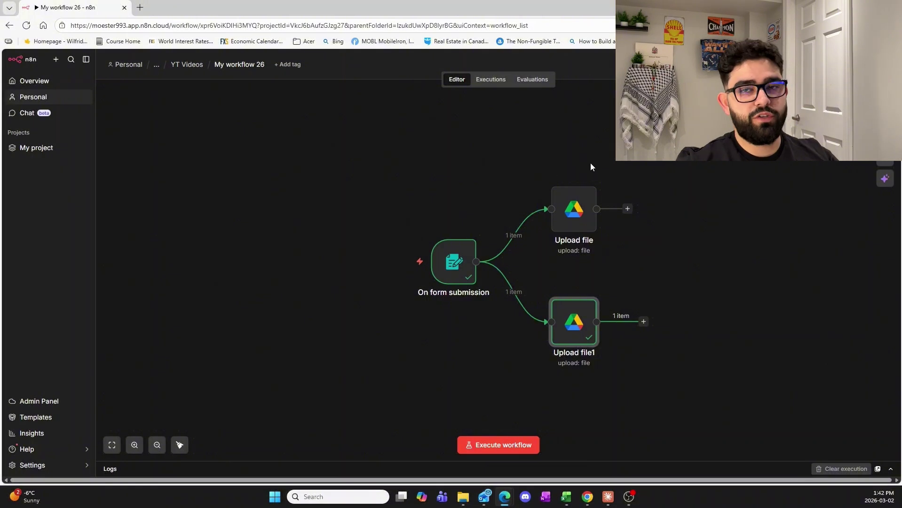
Add a two-input Merge node in Append mode, connecting Upload file to Input 1 and Upload file1 to Input 2
key("Tab")
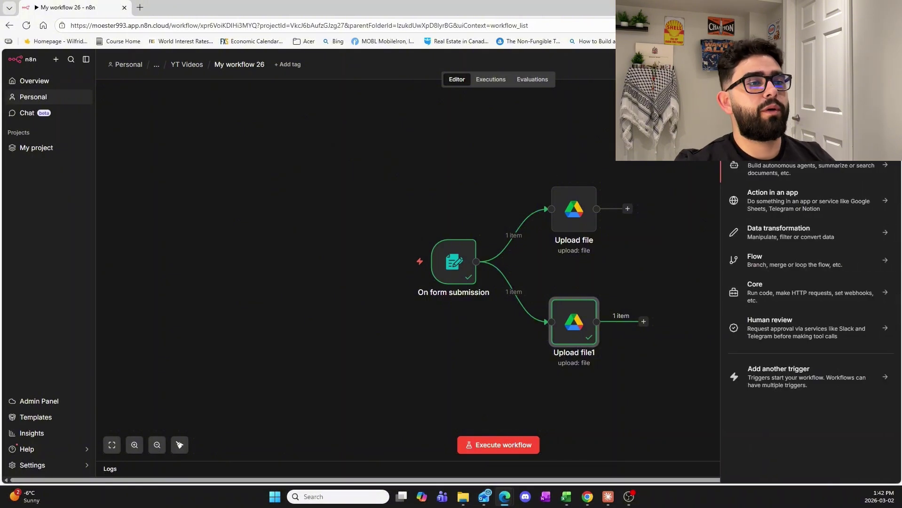
type("mcp")
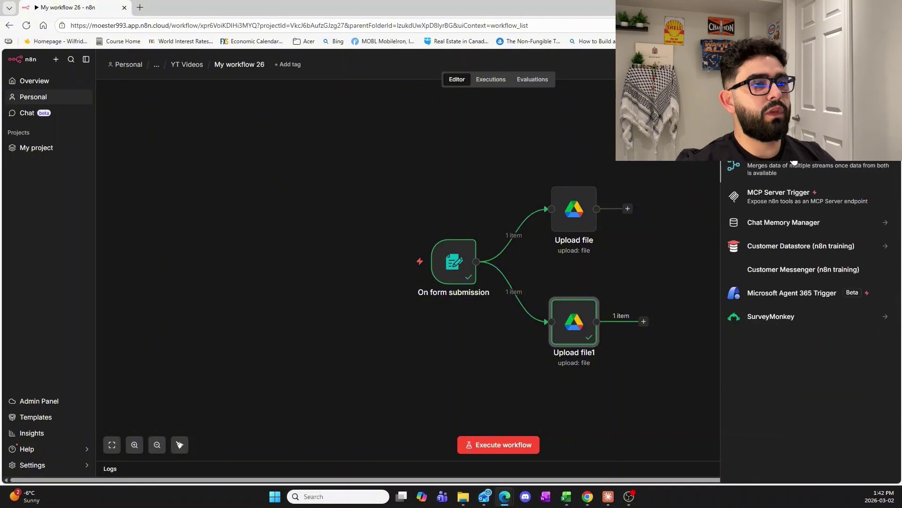
left_click(793, 167)
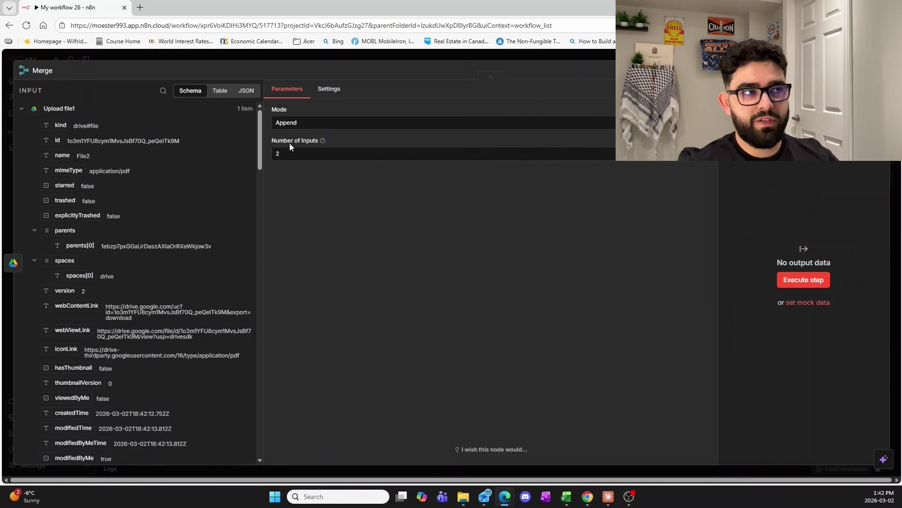
left_click(522, 59)
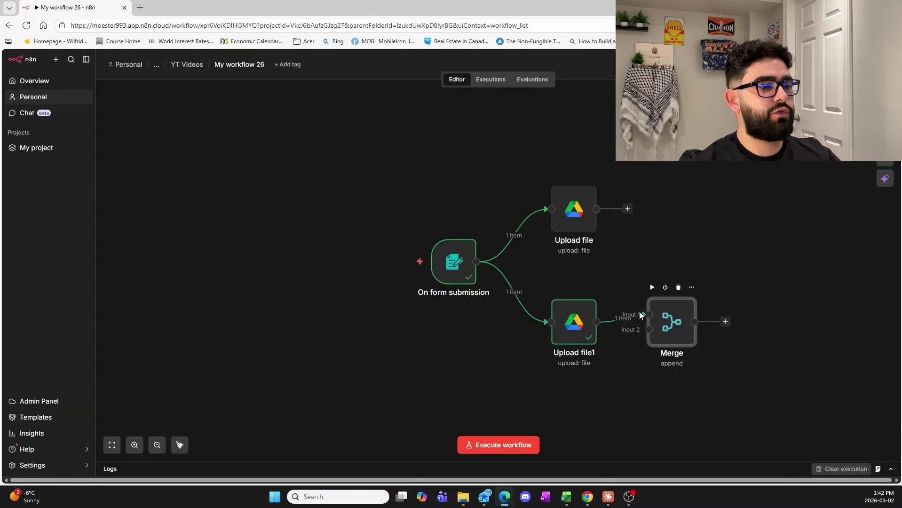
left_click_drag(672, 322, 687, 269)
left_click_drag(596, 209, 596, 322)
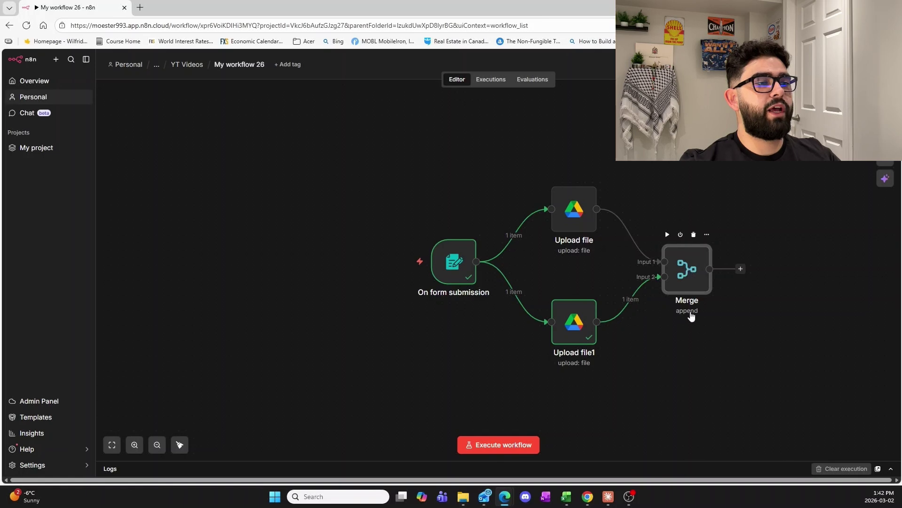
Execute the Merge node together with its preceding upload nodes and return to the canvas
double_click(686, 267)
left_click(803, 279)
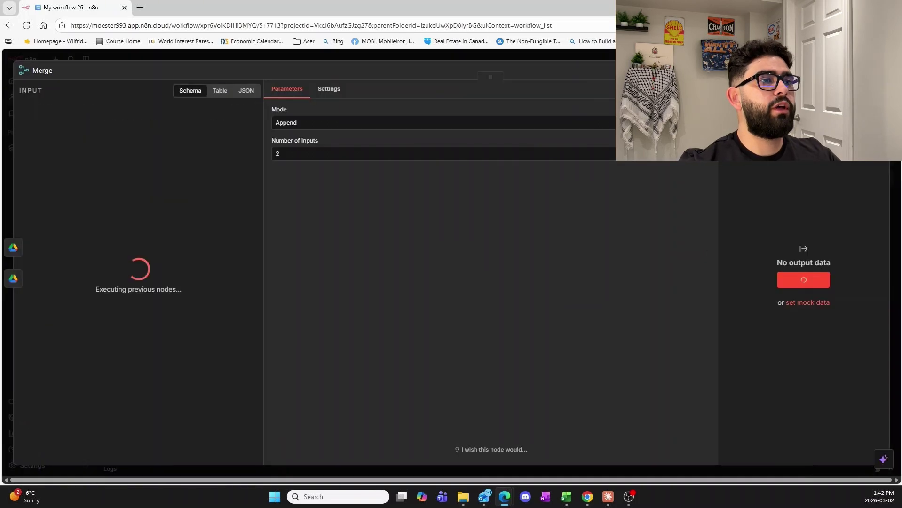
key("Escape")
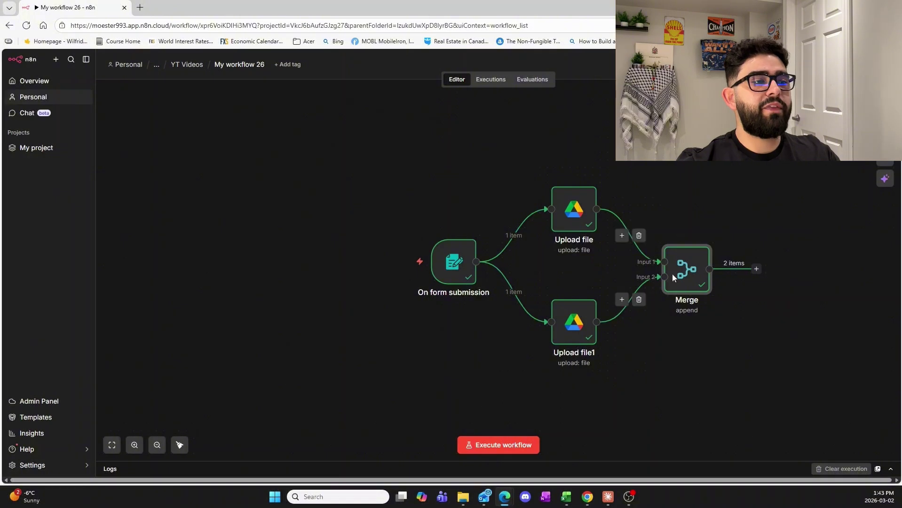
Examine the Merge node's input and output data for the uploaded files, and return to the canvas
mouse_move(688, 254)
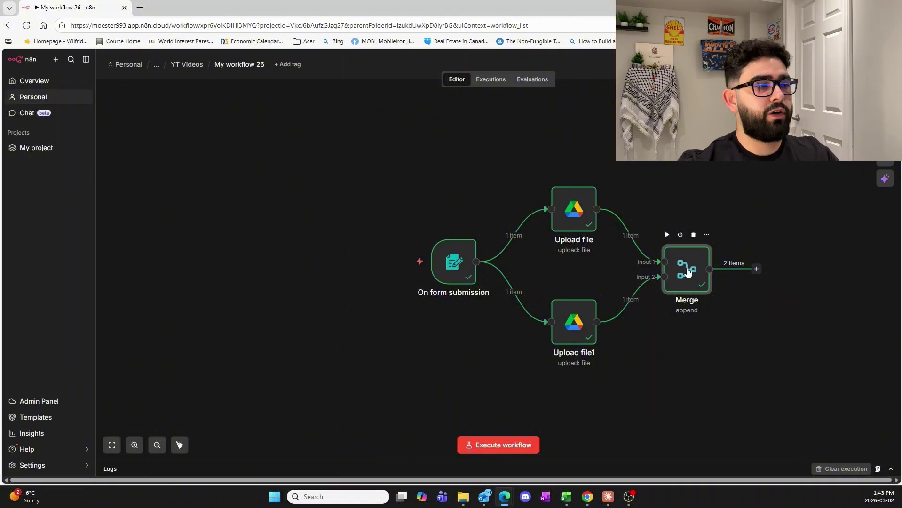
double_click(687, 272)
scroll(153, 207, "down", 7)
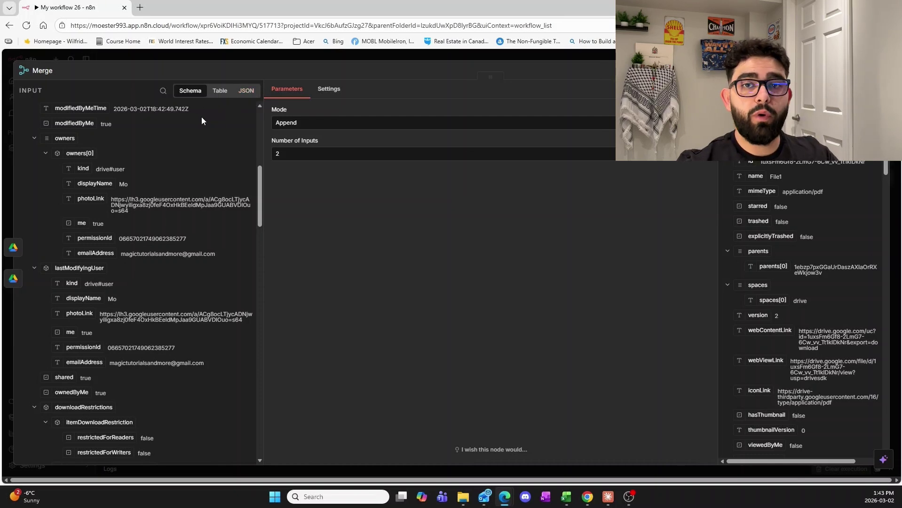
scroll(137, 244, "up", 7)
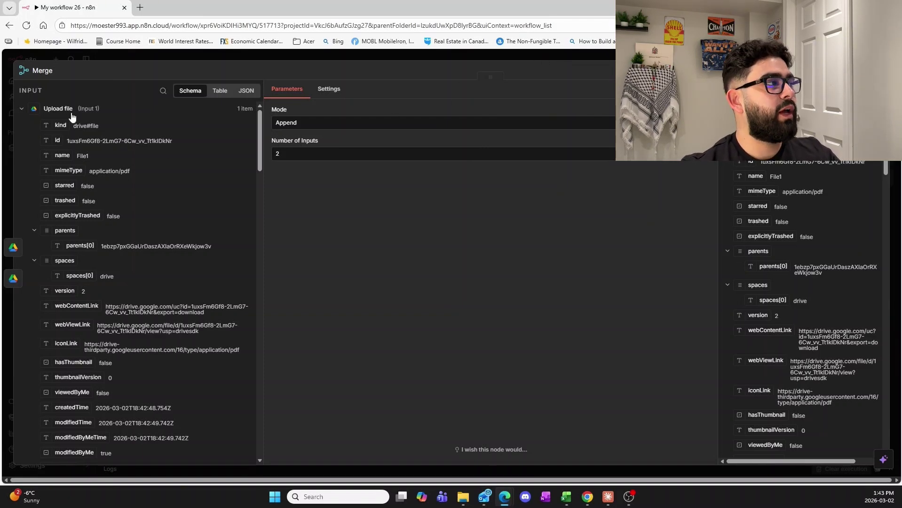
scroll(94, 170, "down", 5)
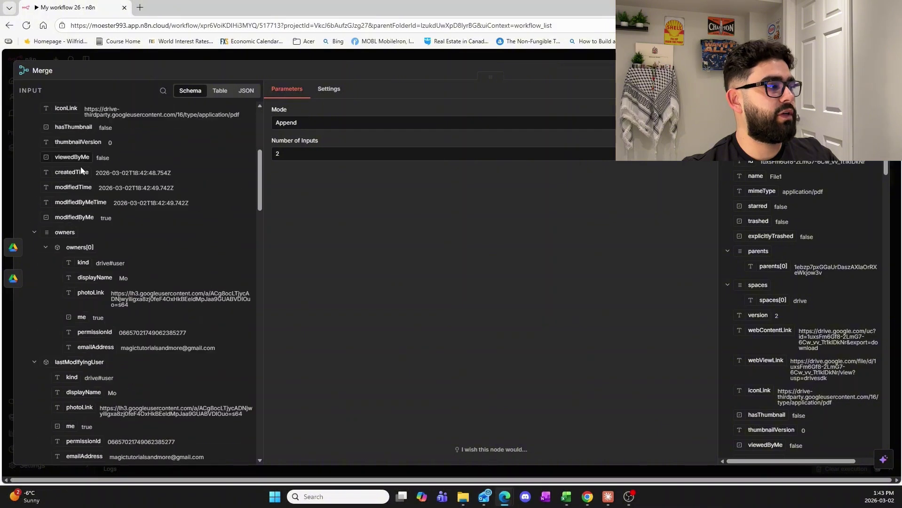
scroll(94, 185, "up", 5)
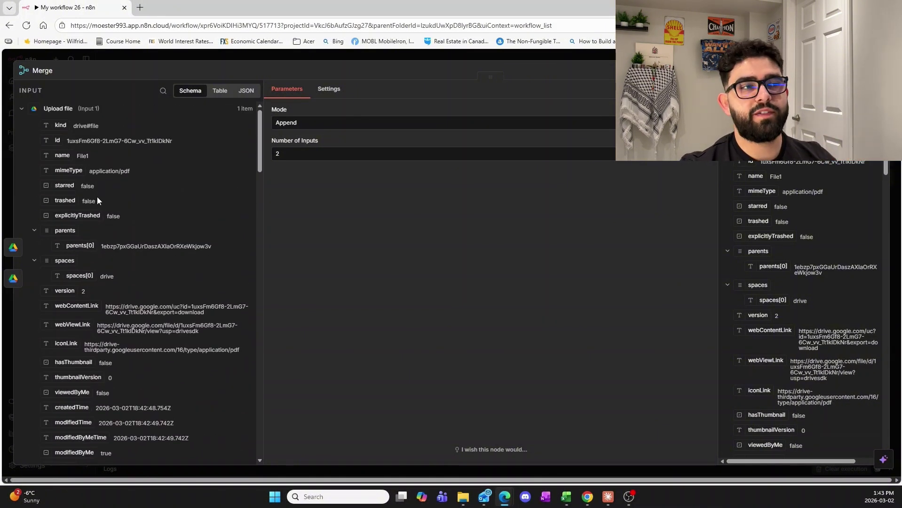
left_click(495, 60)
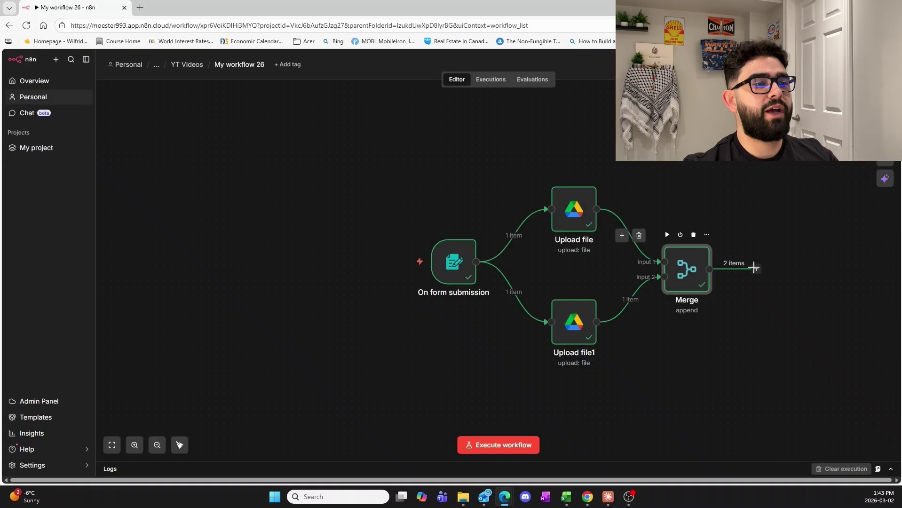
Add a JavaScript Code node after Merge that returns one item with invoice and supporting file IDs and web view links, then execute it
left_click(758, 264)
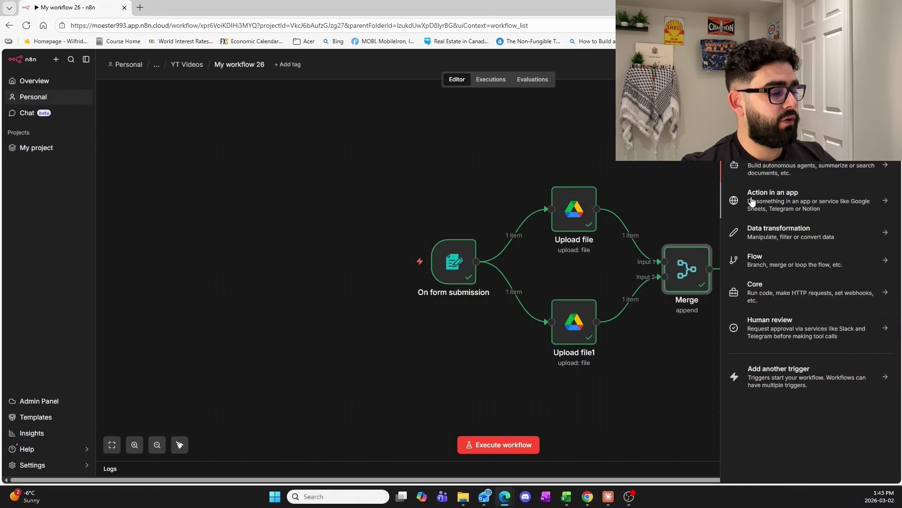
left_click(757, 283)
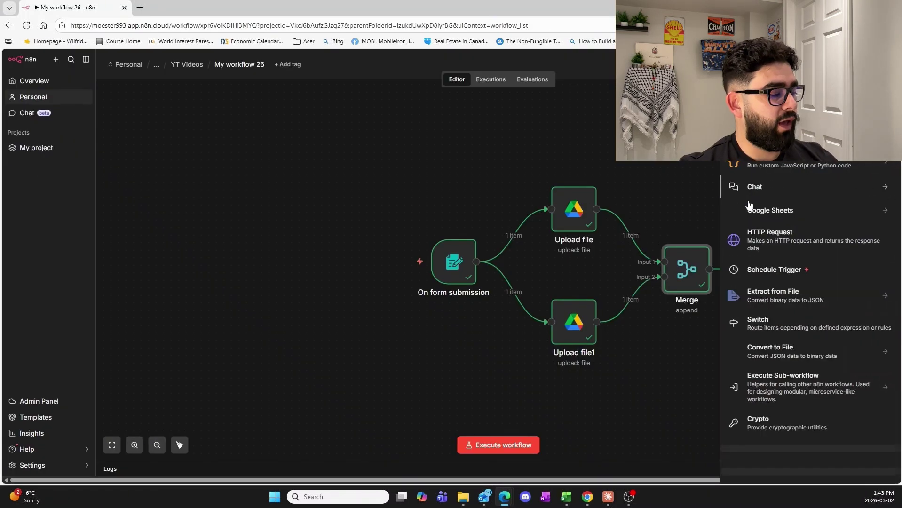
left_click(758, 165)
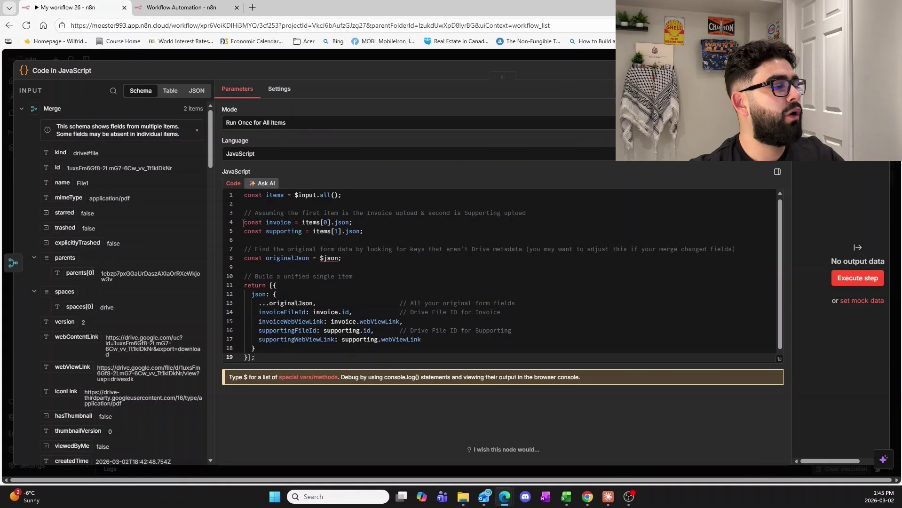
left_click(275, 224)
left_click(291, 231)
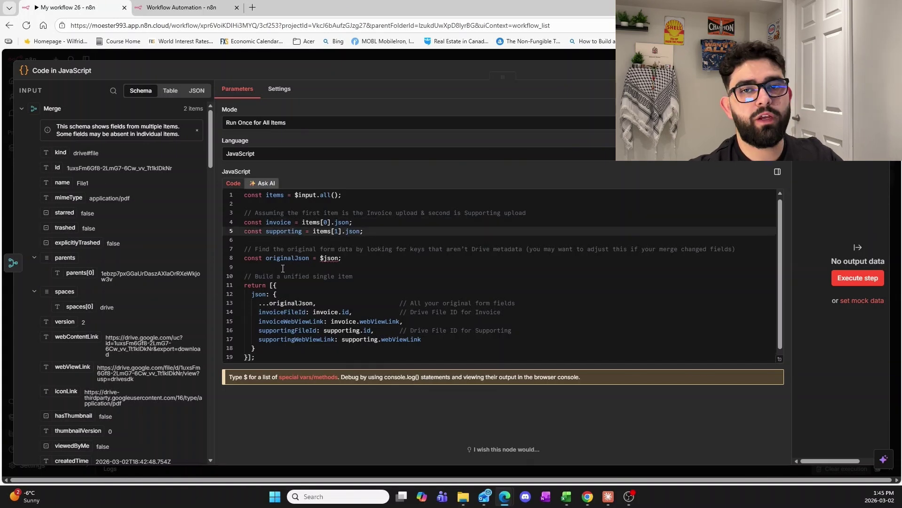
left_click(284, 223)
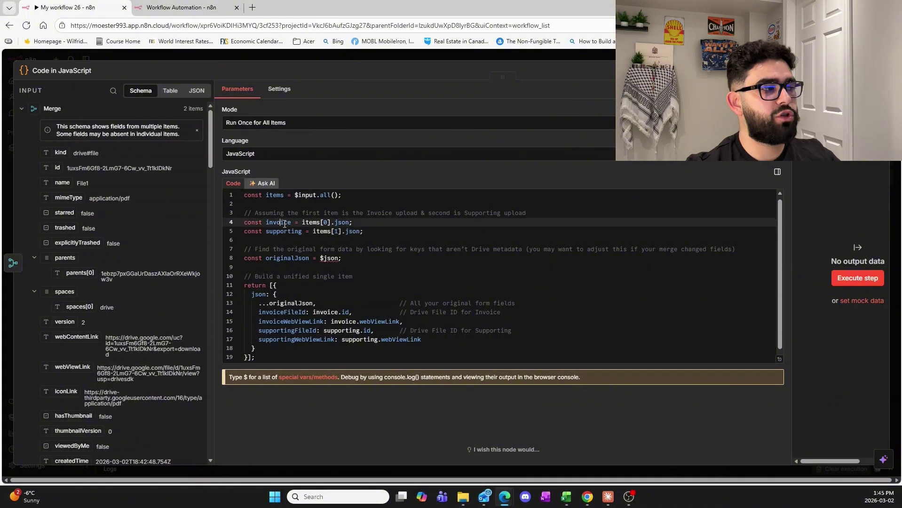
left_click(283, 231)
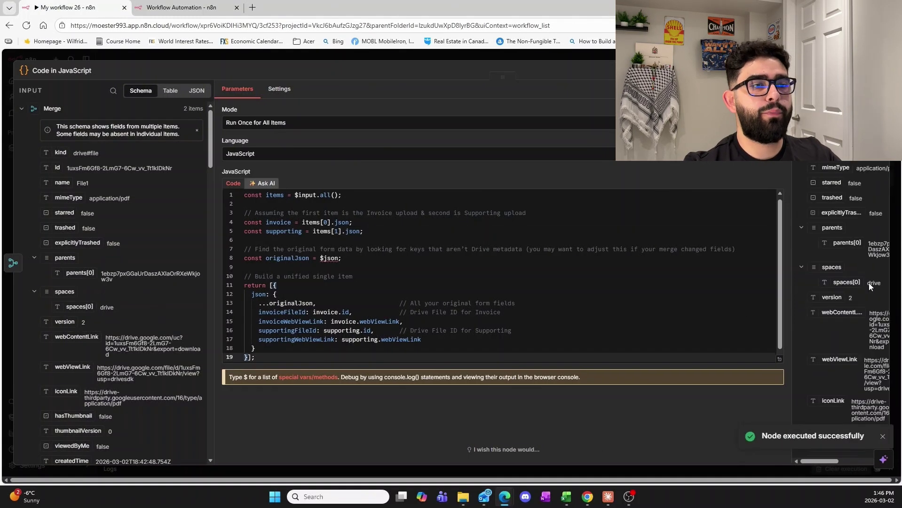
Examine the Code node's output for the invoice and supporting file IDs and web view links, and return to the canvas
left_click_drag(832, 466, 834, 462)
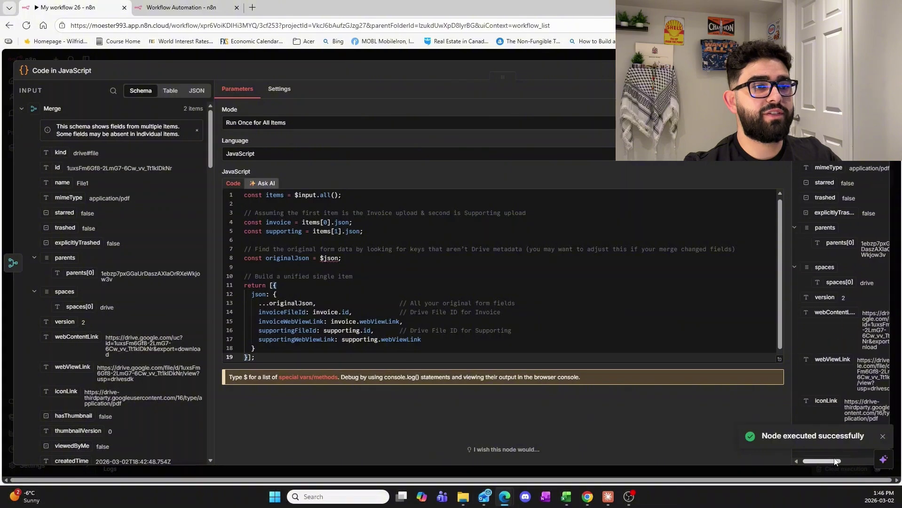
left_click_drag(790, 328, 685, 329)
scroll(814, 361, "down", 5)
scroll(813, 362, "down", 15)
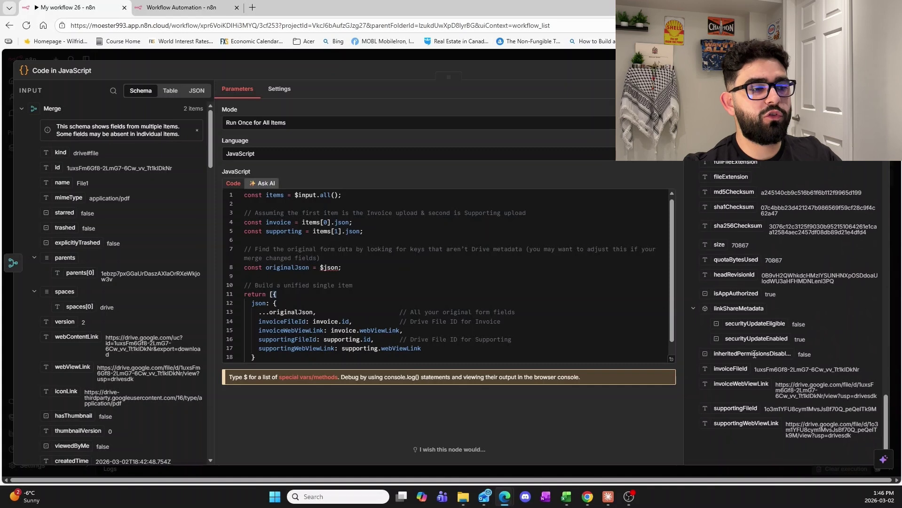
left_click_drag(699, 373, 850, 437)
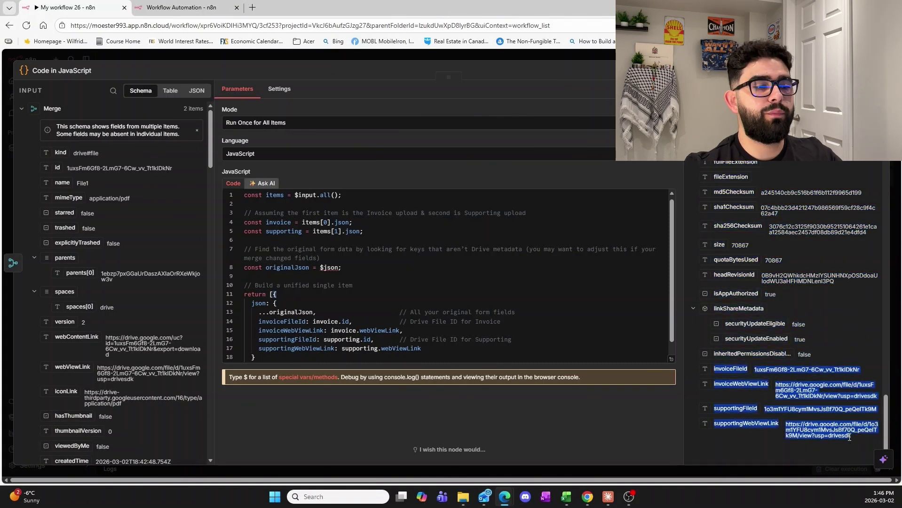
left_click(784, 385)
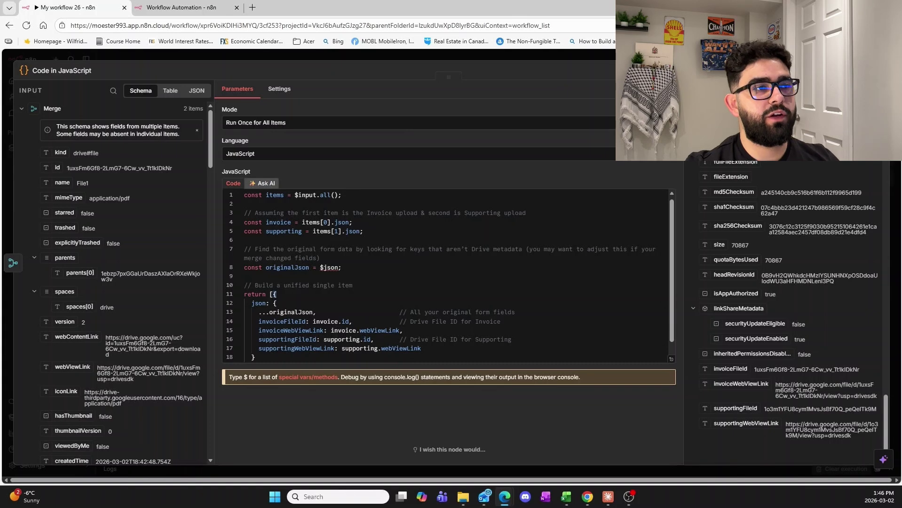
key("Escape")
Add an If node after Code in JavaScript with the string condition {{ $json.id }} exists, execute it and return to the canvas
left_click(854, 269)
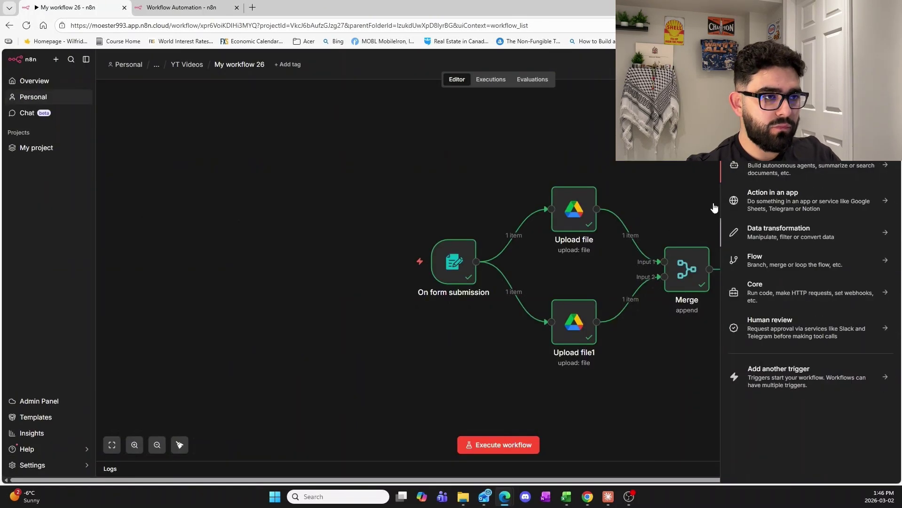
type("if")
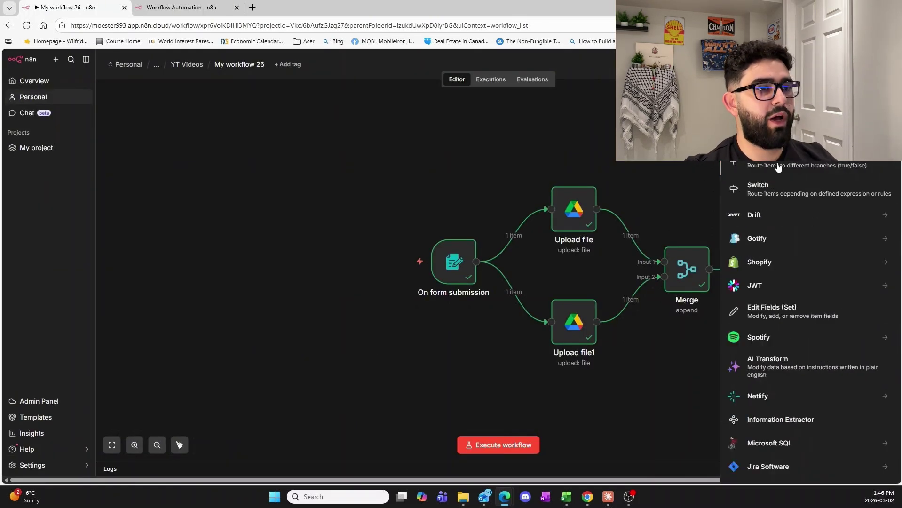
key("Return")
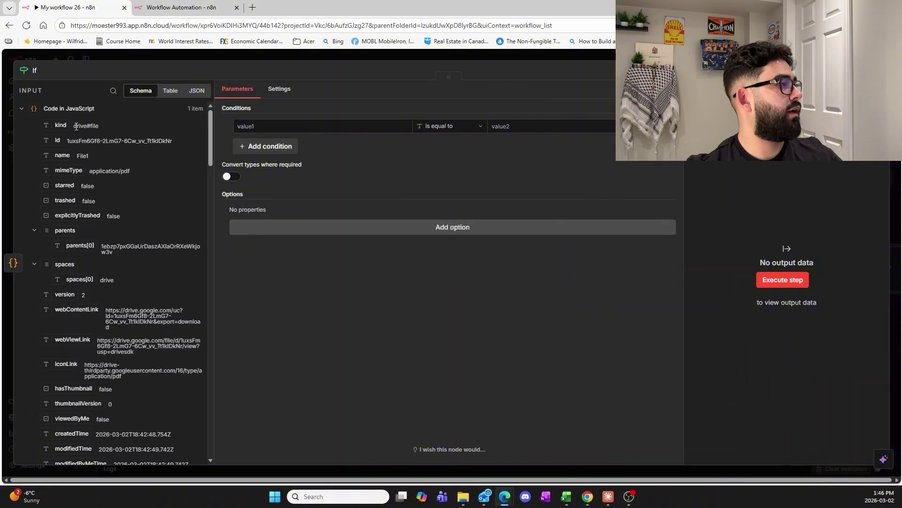
left_click_drag(291, 118, 297, 126)
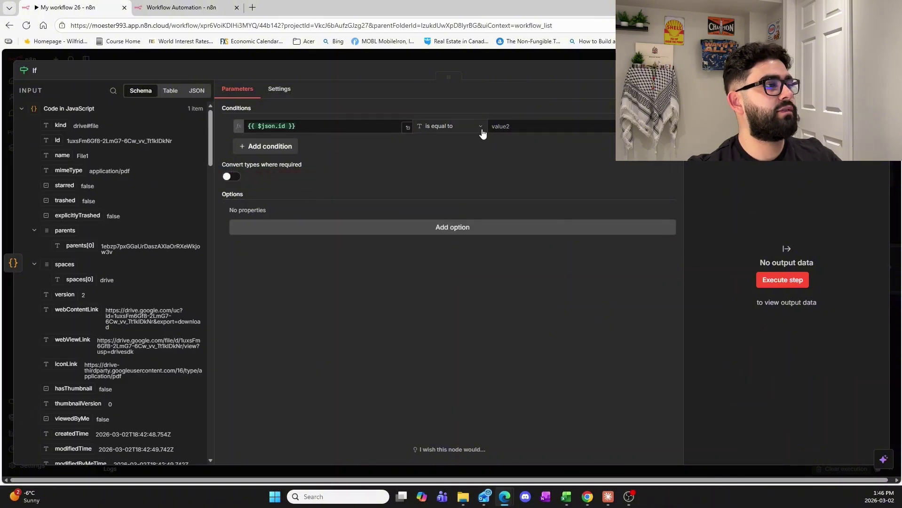
left_click(449, 126)
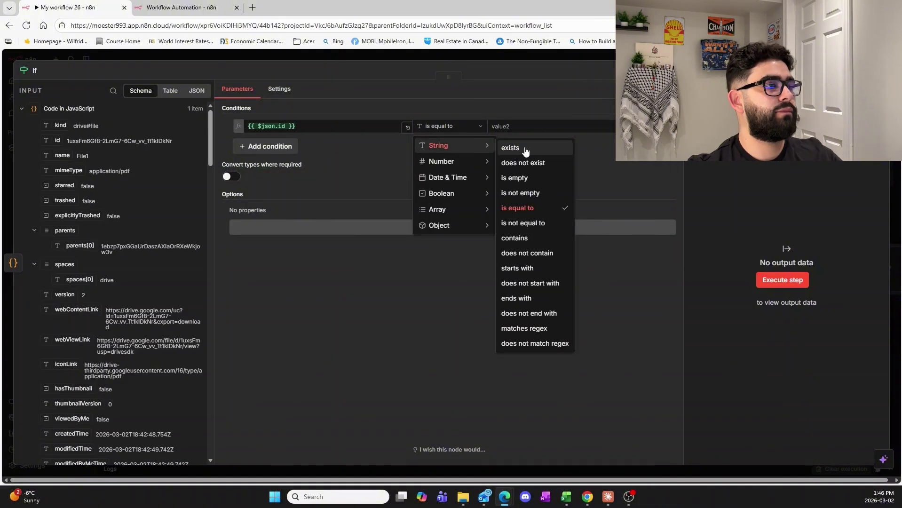
left_click(507, 147)
key("Escape")
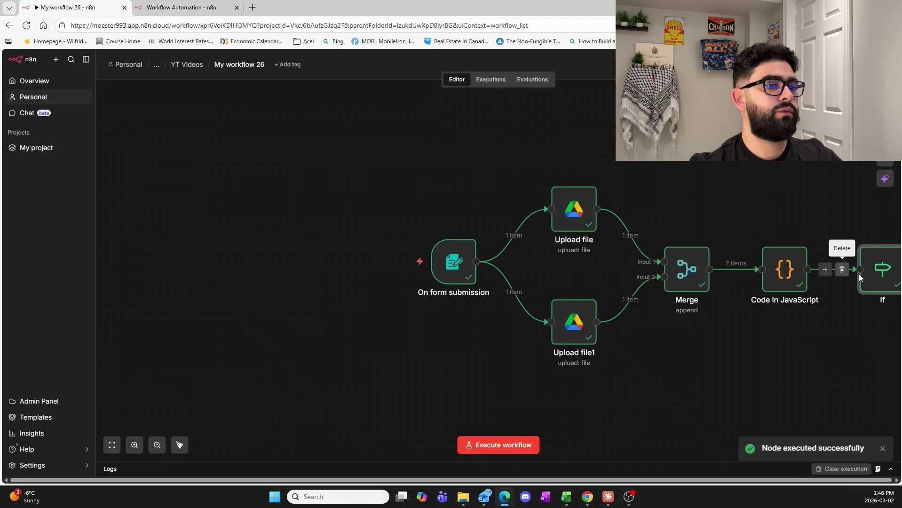
left_click(117, 449)
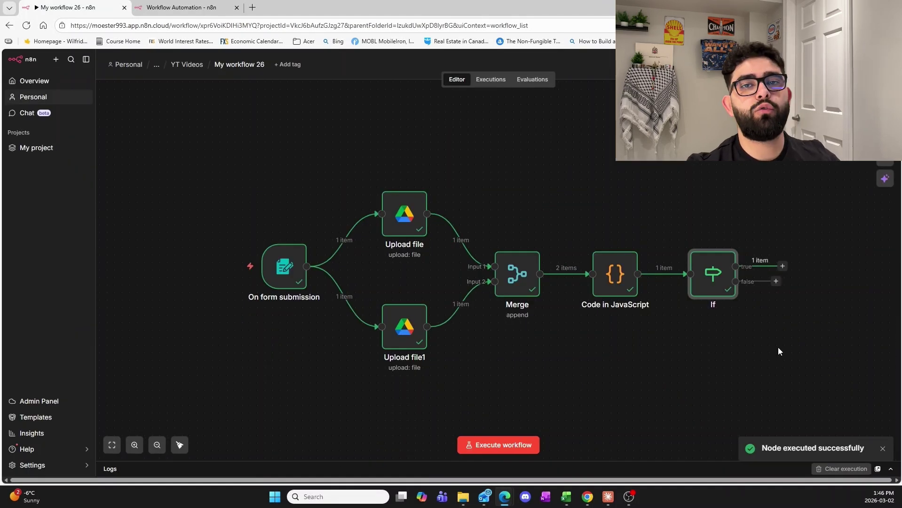
key("F2")
left_click(538, 226)
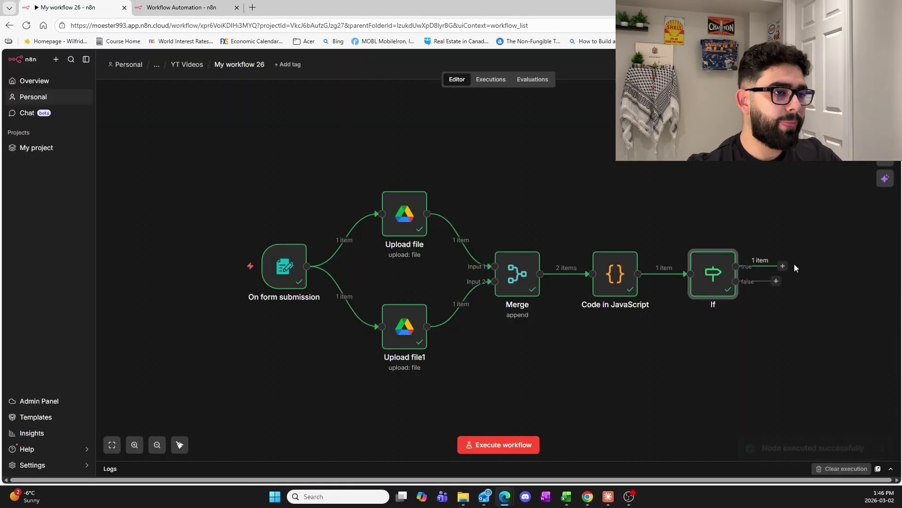
Add a Google Drive Download file node on the If node's true branch
left_click(782, 266)
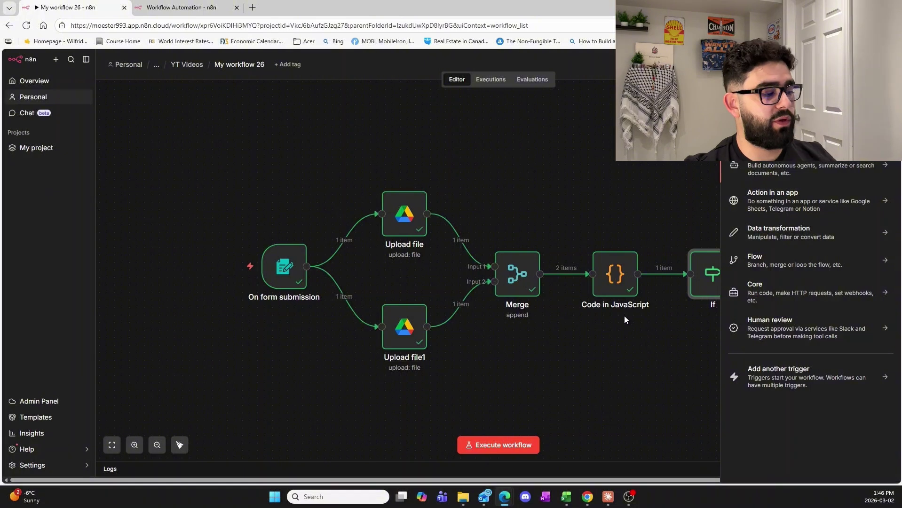
type("google")
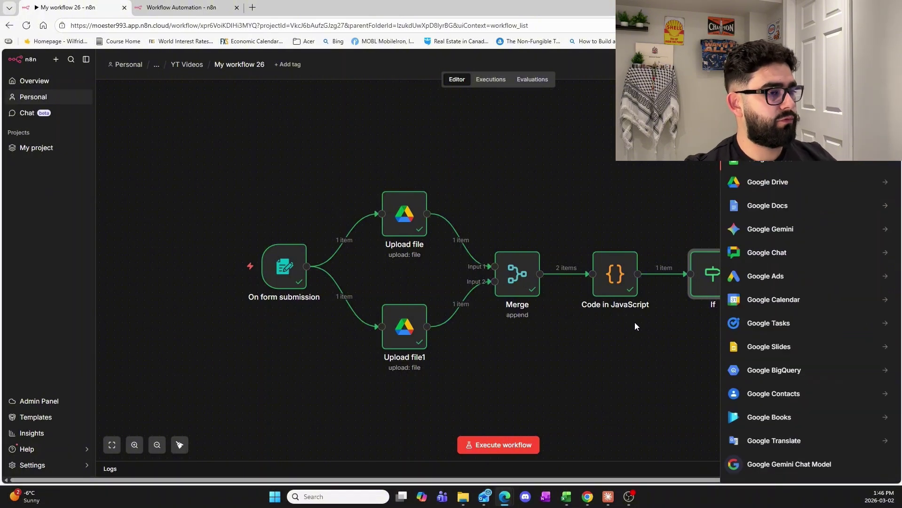
key("Return")
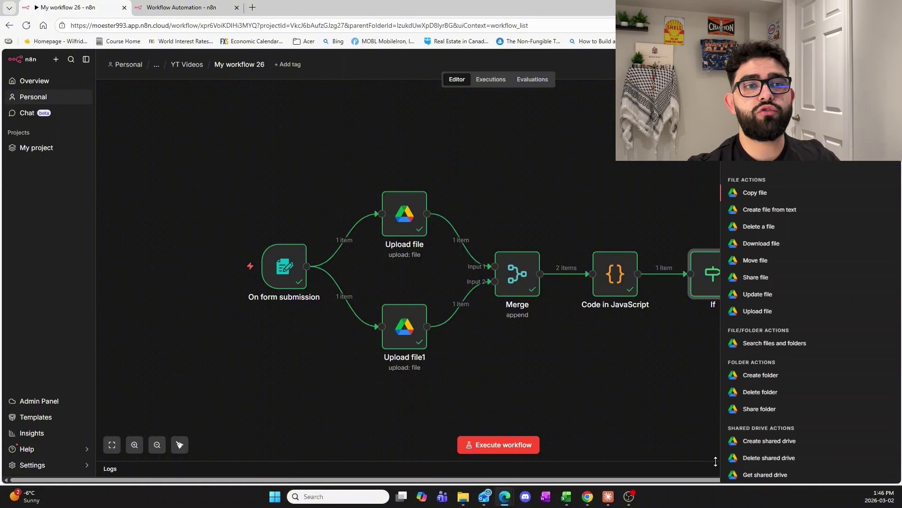
left_click(762, 245)
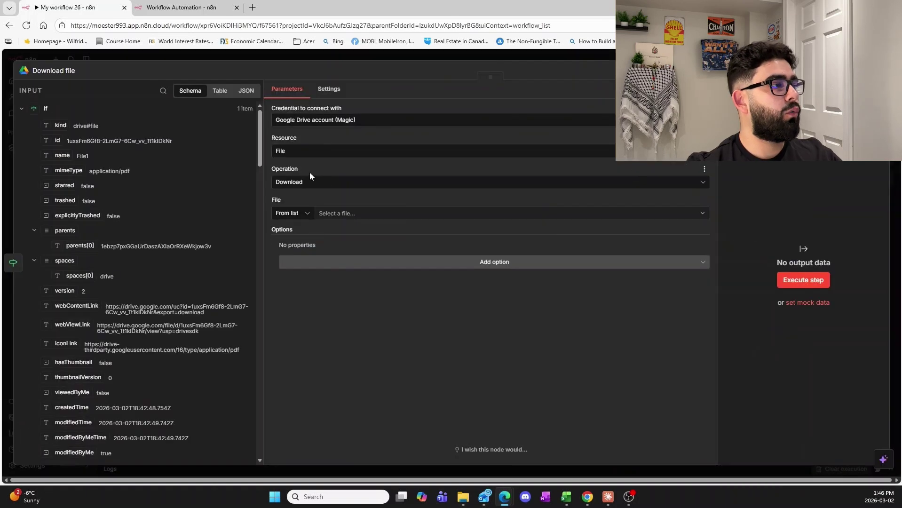
Set the download's file By ID to invoiceFileId from Code in JavaScript, execute the node and return to the canvas
left_click(301, 214)
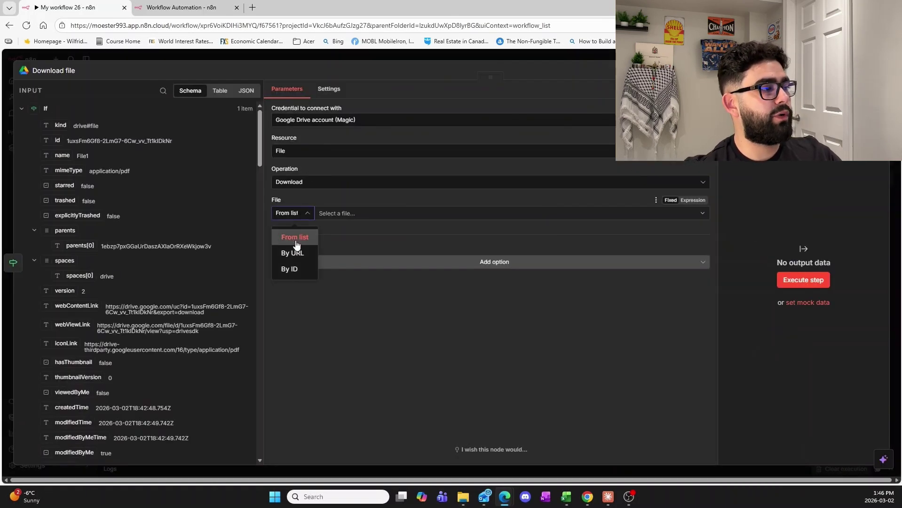
left_click(295, 270)
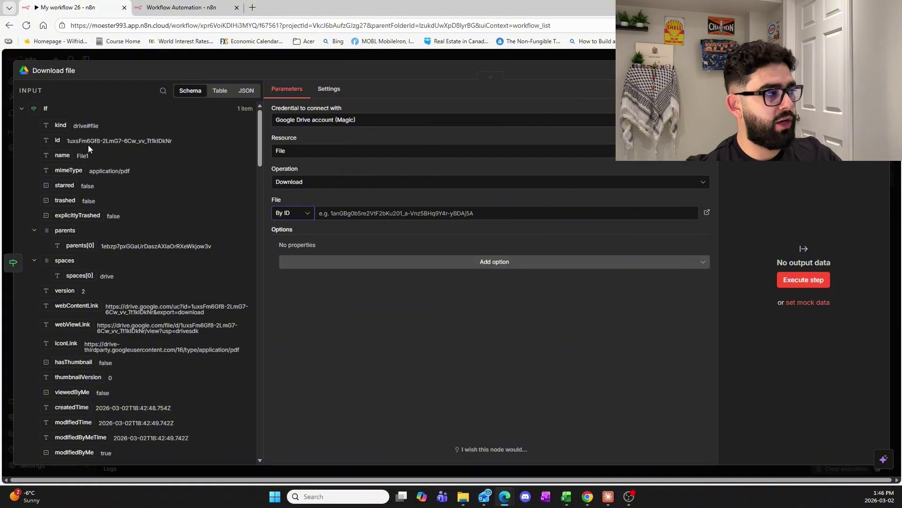
left_click(21, 109)
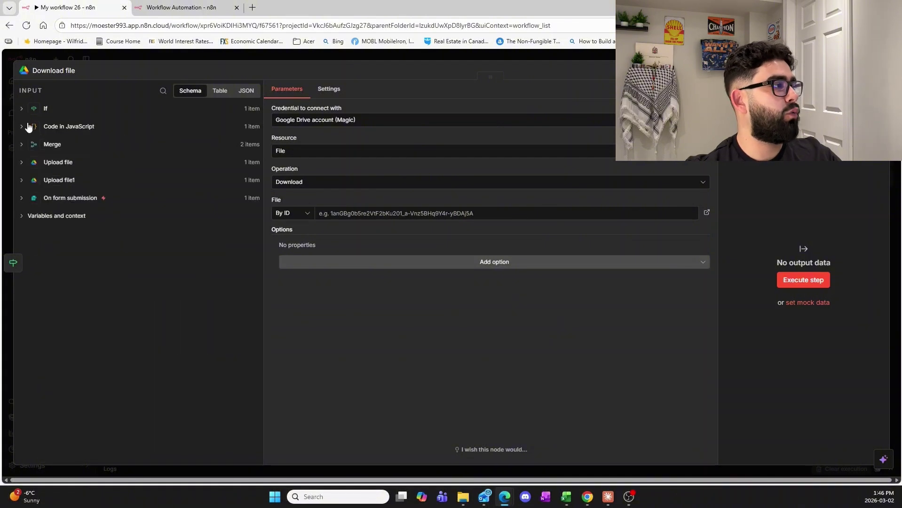
left_click(25, 128)
scroll(71, 144, "down", 10)
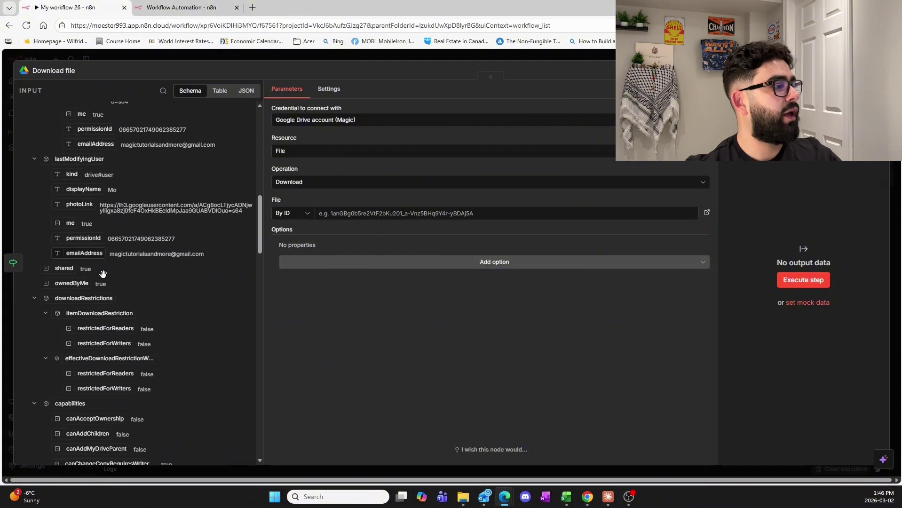
scroll(110, 341, "down", 15)
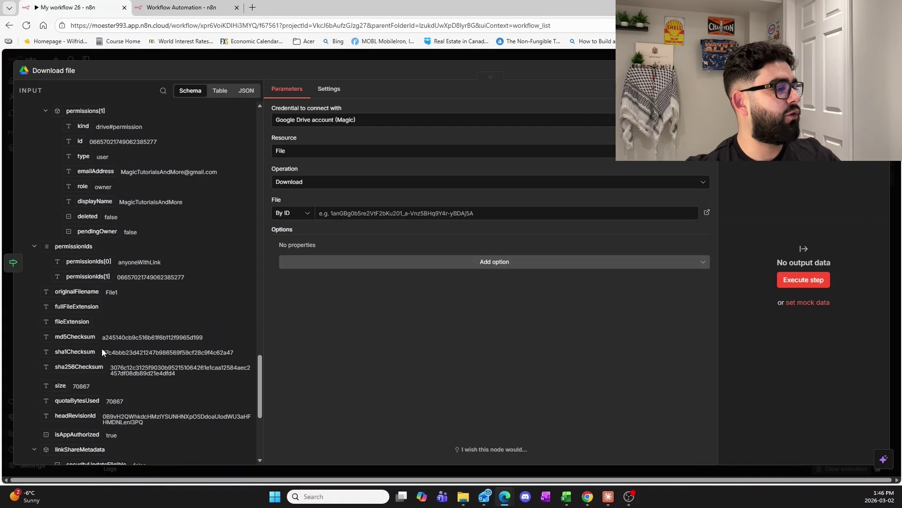
scroll(96, 351, "up", 1)
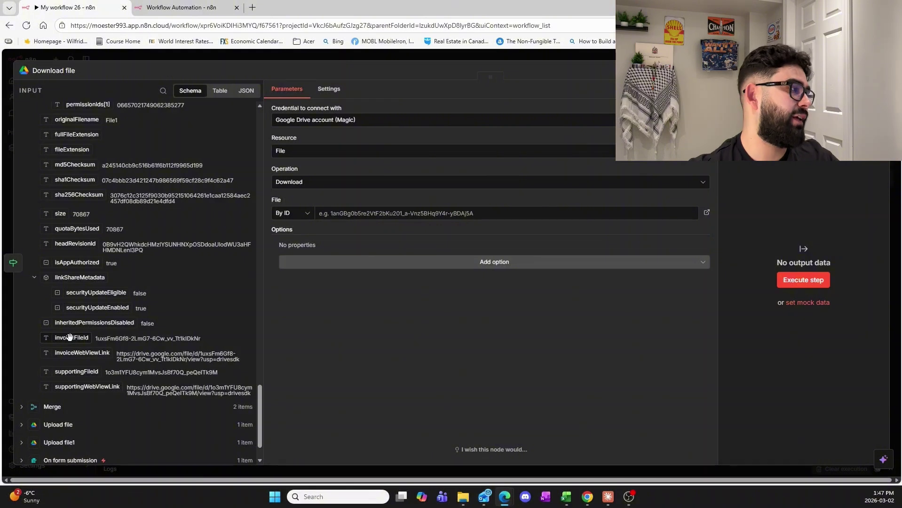
left_click_drag(69, 338, 409, 215)
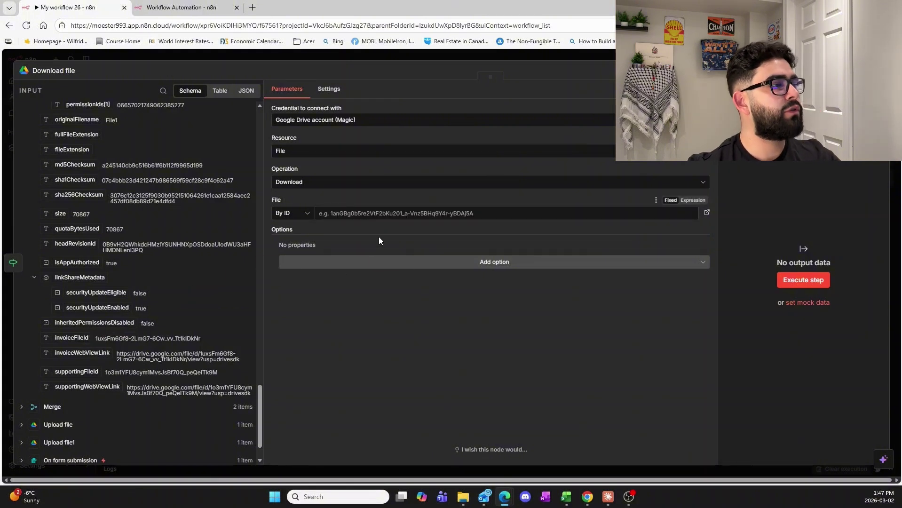
left_click(392, 243)
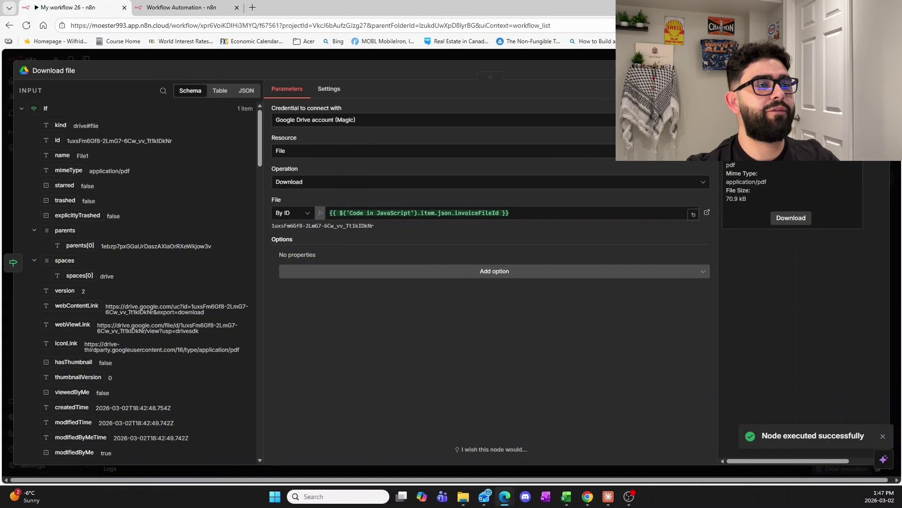
right_click(724, 160)
key("Escape")
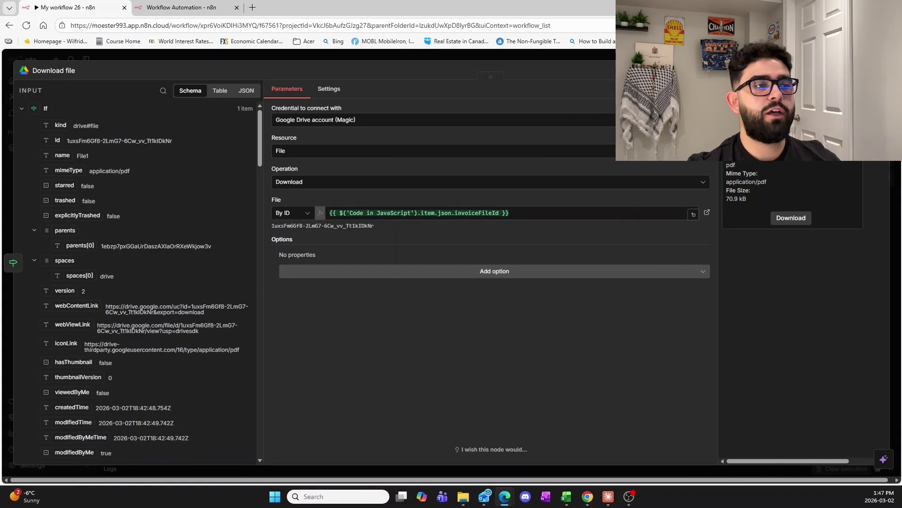
key("Escape")
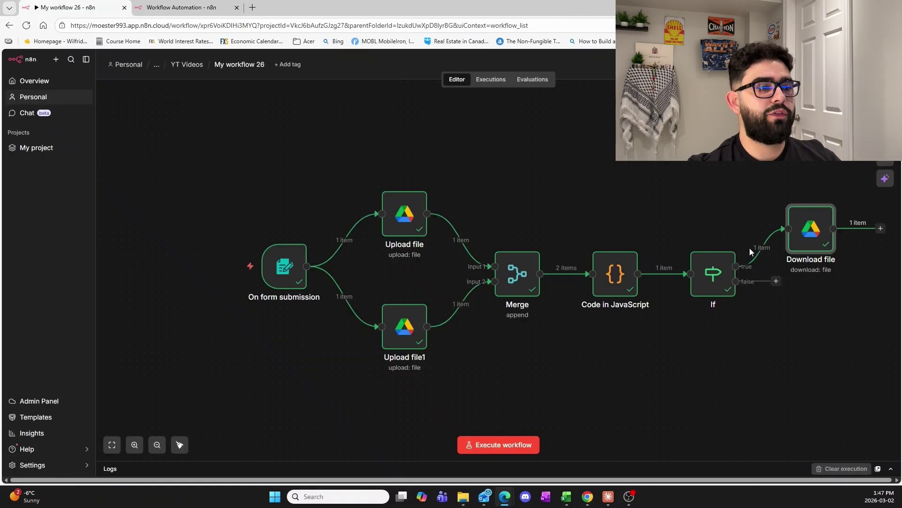
Add a second Google Drive Download file node after the existing Download file node
left_click(881, 229)
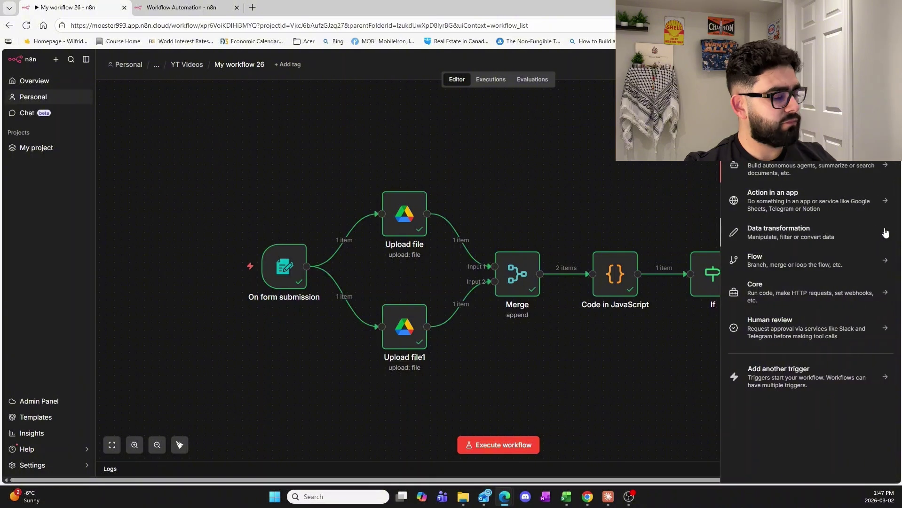
left_click(885, 232)
scroll(820, 195, "down", 10)
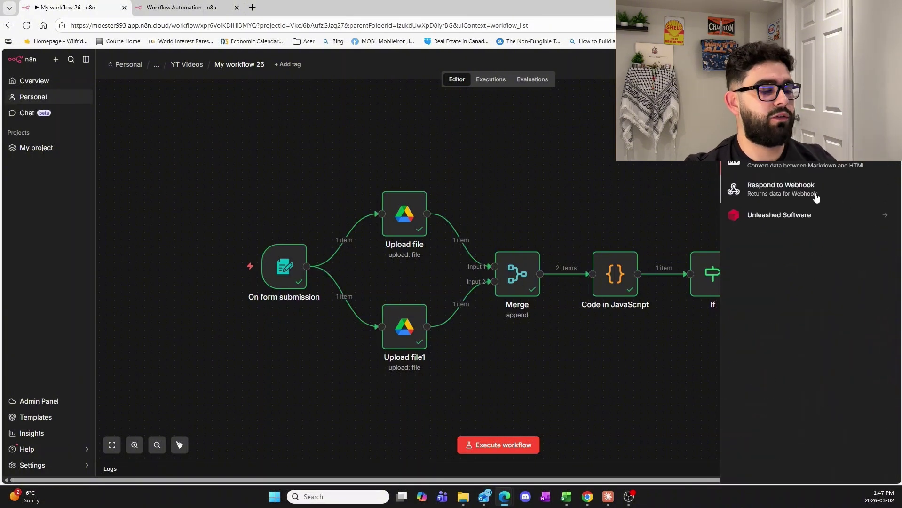
key("Left")
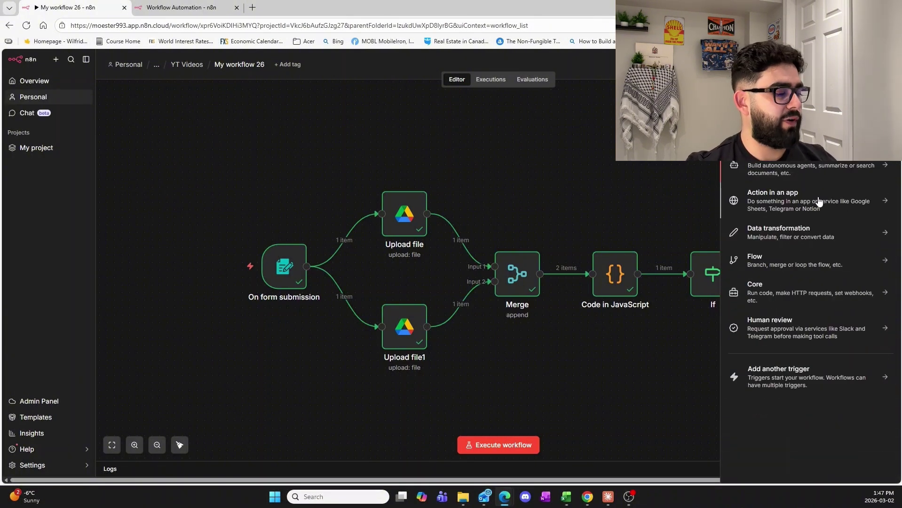
left_click(818, 201)
type("drive")
left_click(788, 187)
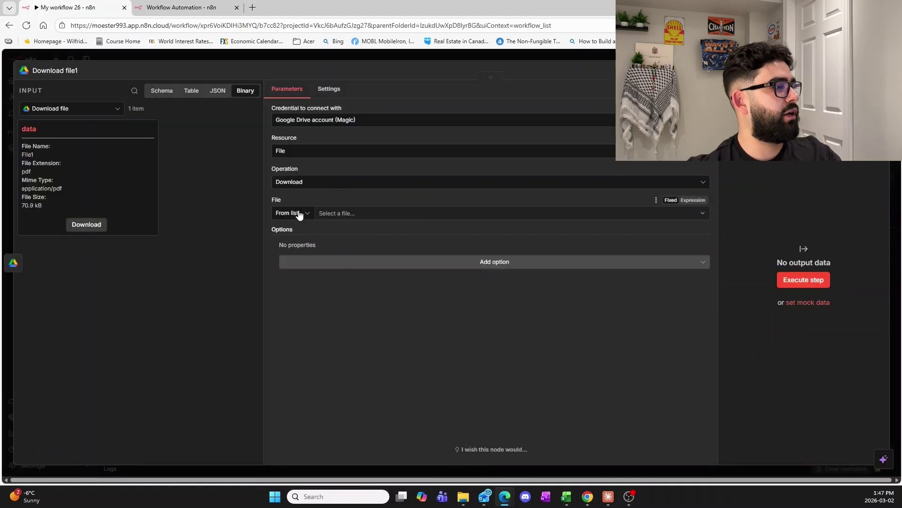
Set the second download's file By ID to supportingFileId from Code in JavaScript, execute the node and return to the canvas
left_click(299, 214)
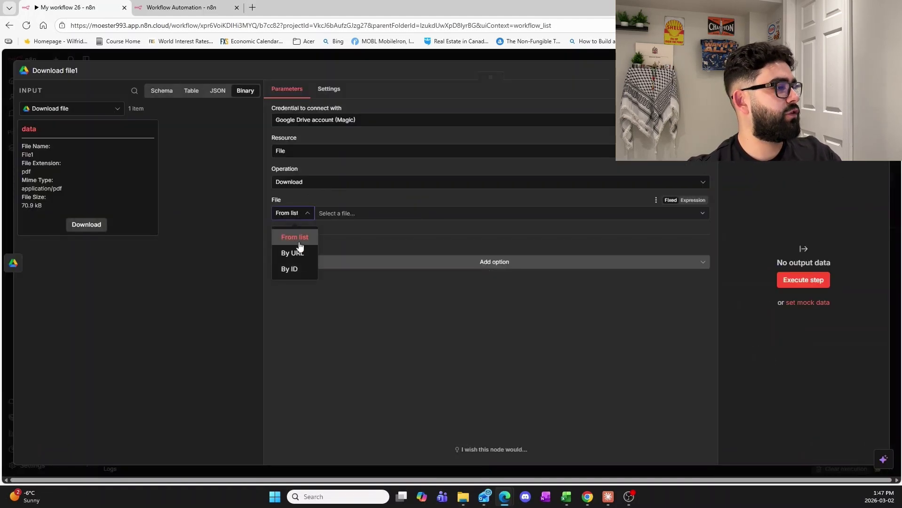
left_click(300, 268)
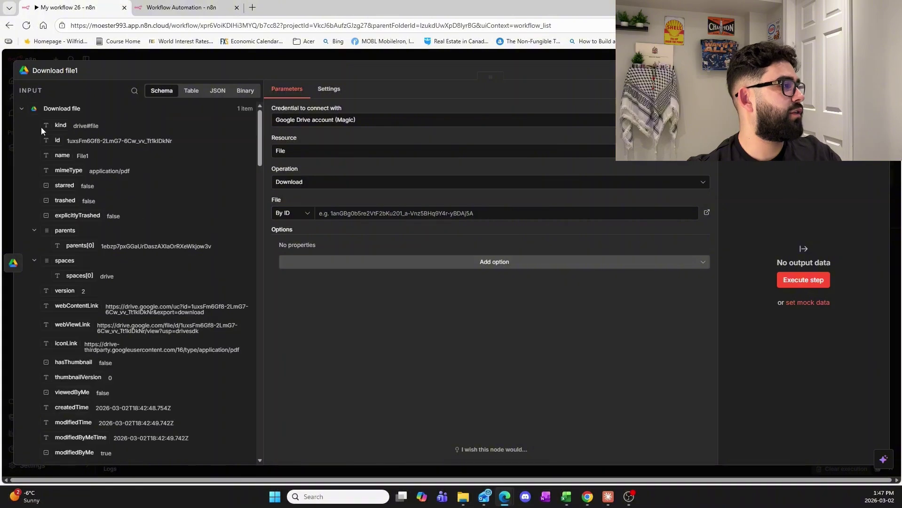
left_click(22, 108)
left_click(47, 144)
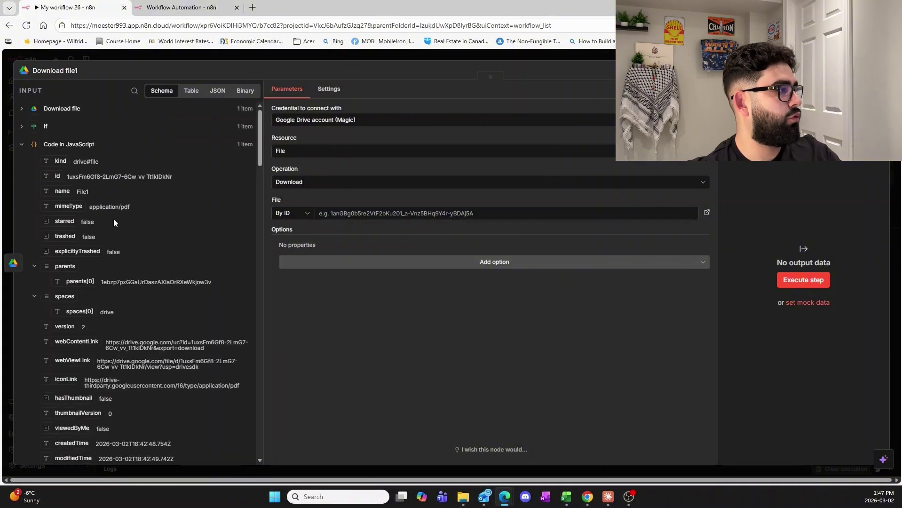
scroll(123, 236, "down", 10)
scroll(131, 250, "down", 8)
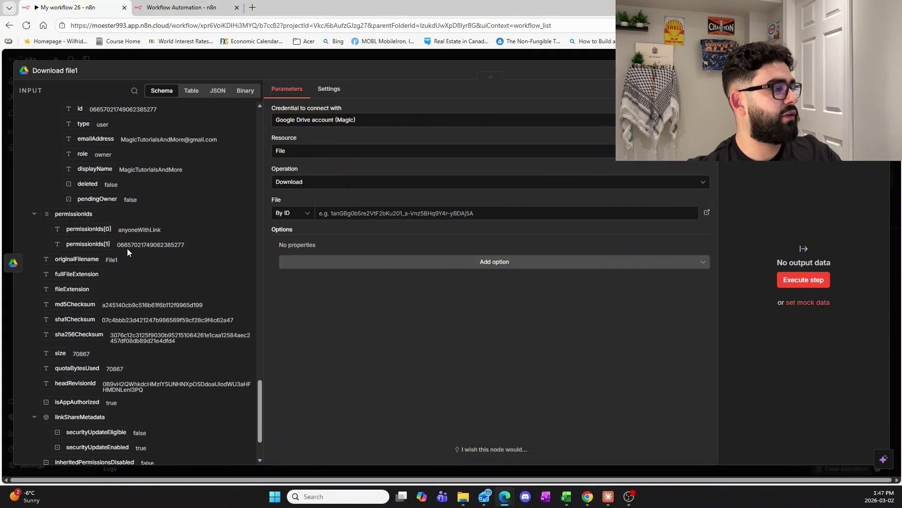
left_click_drag(87, 319, 468, 201)
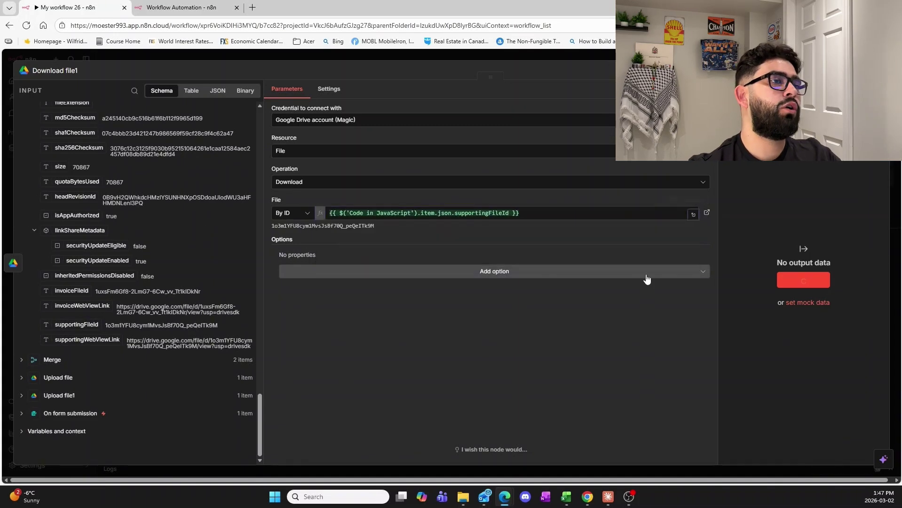
key("ctrl+Return")
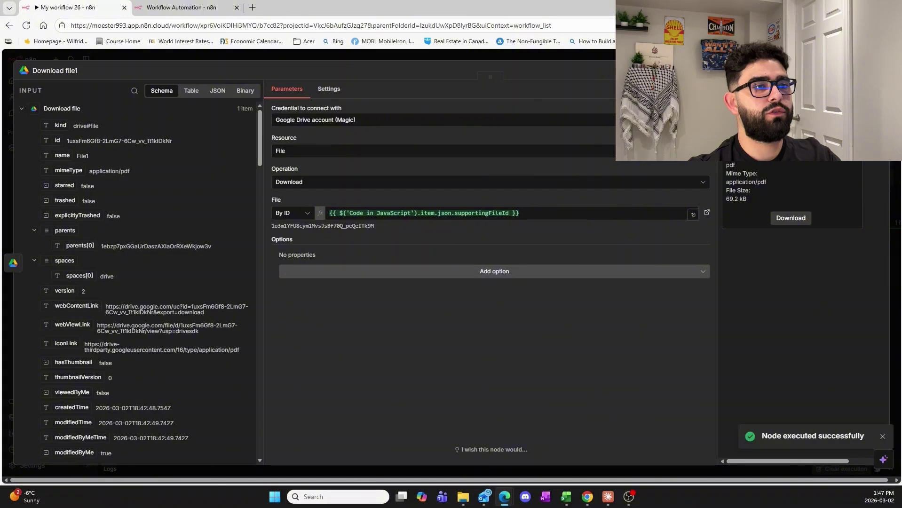
key("Escape")
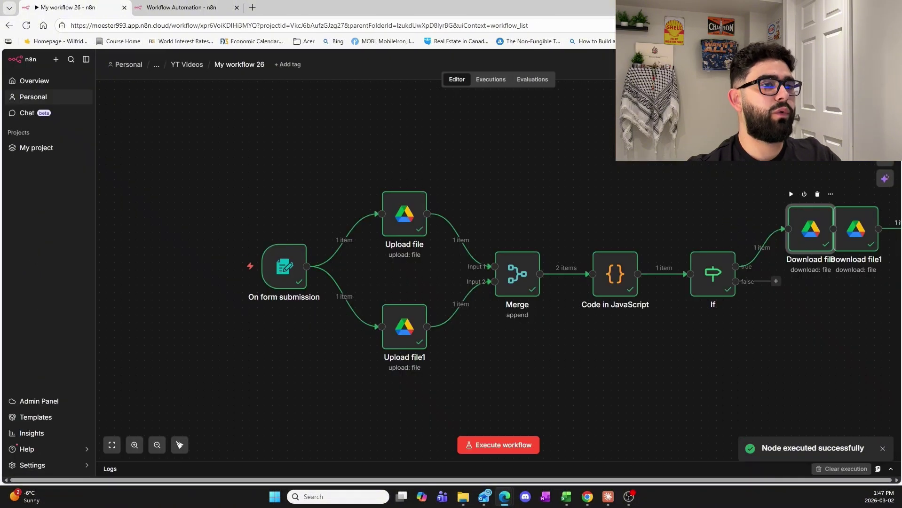
Compare the file ID expressions and outputs of the two download nodes, and return to the canvas
double_click(816, 235)
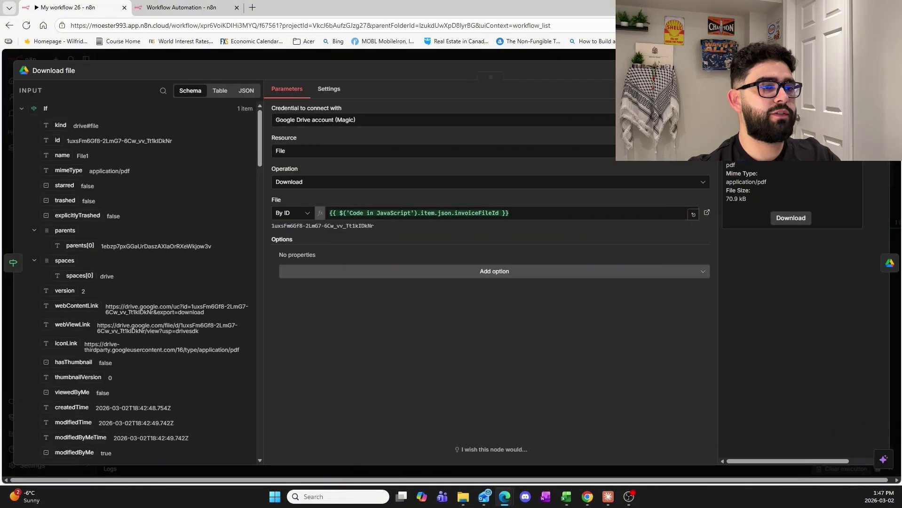
key("Escape")
double_click(852, 234)
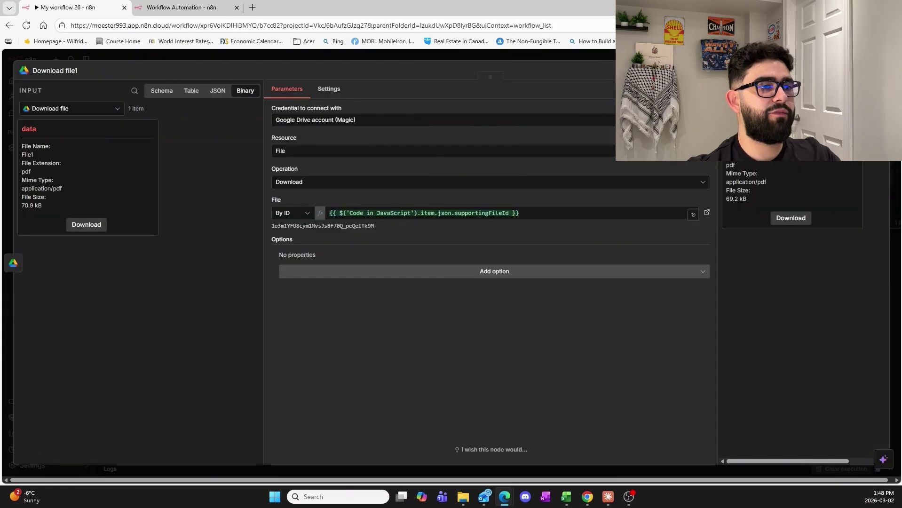
key("Escape")
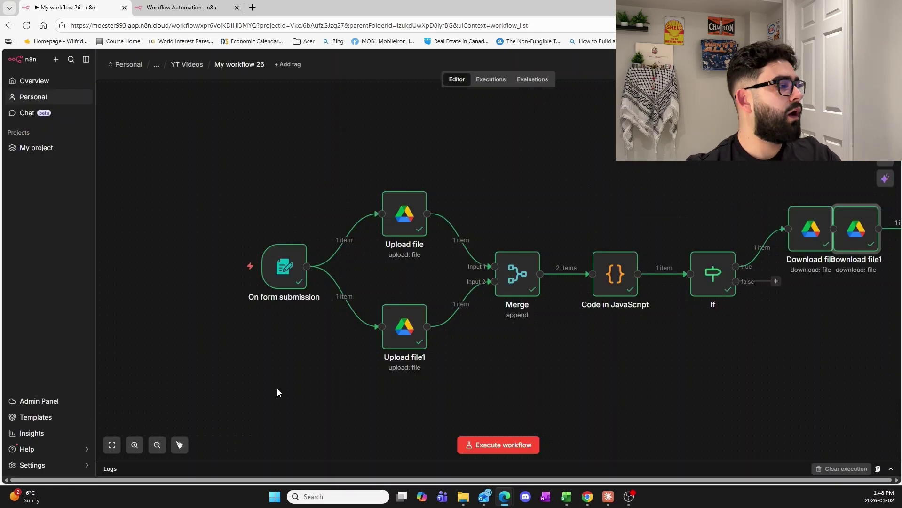
Fit the whole workflow on the canvas and tidy up the node layout
left_click(112, 445)
left_click(179, 444)
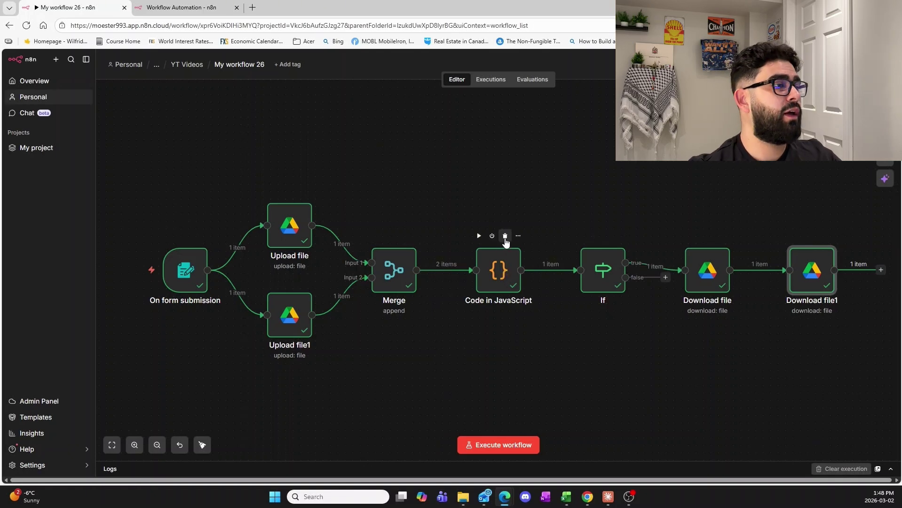
Delete the Code in JavaScript node, move the If node closer to Merge, execute If and return to the canvas
left_click(505, 236)
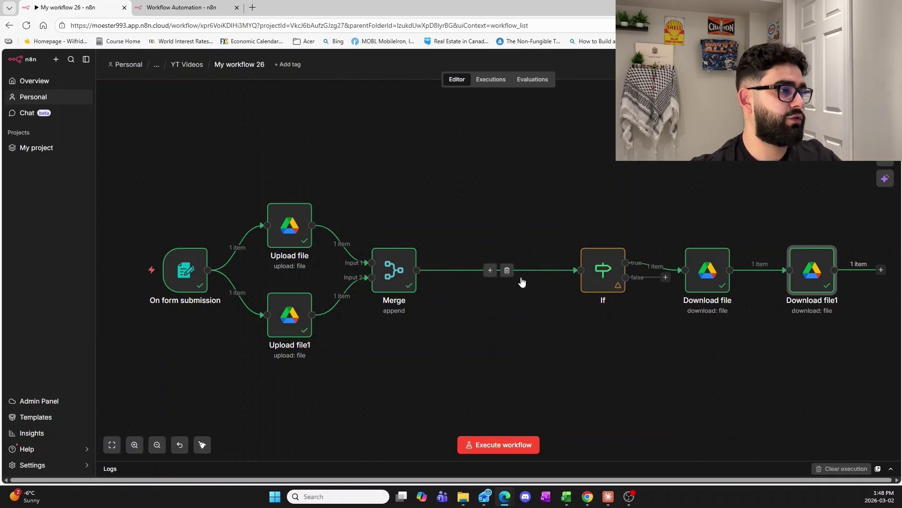
left_click_drag(598, 267, 520, 279)
key("Return")
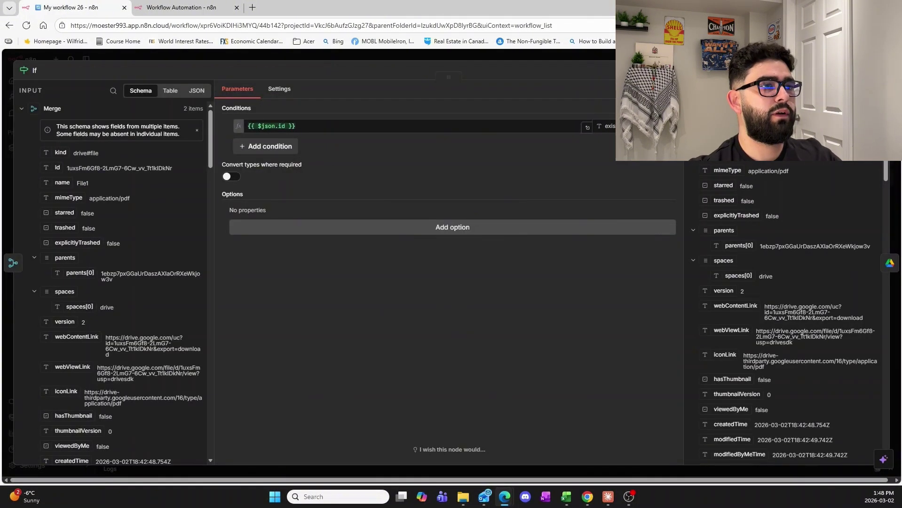
key("Escape")
Try to set the first Download file node's file By ID to the id from Upload file1
left_click(711, 285)
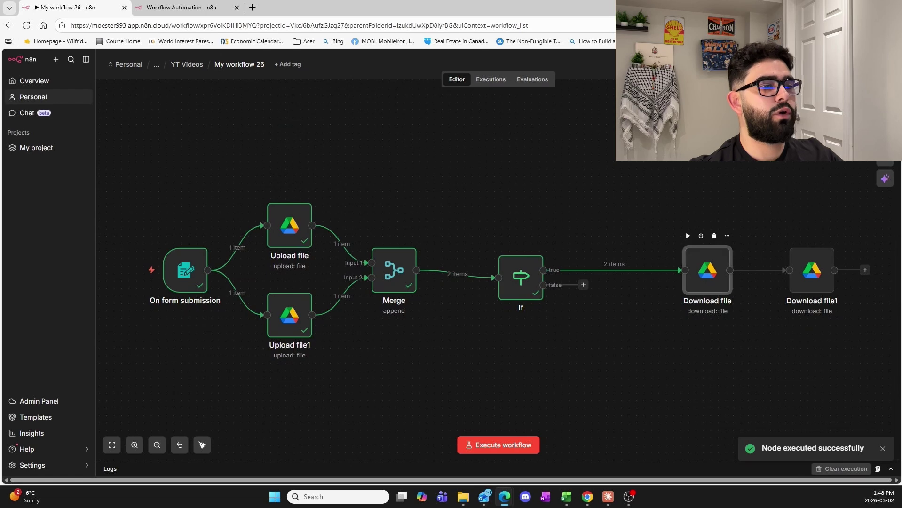
key("Return")
left_click(377, 214)
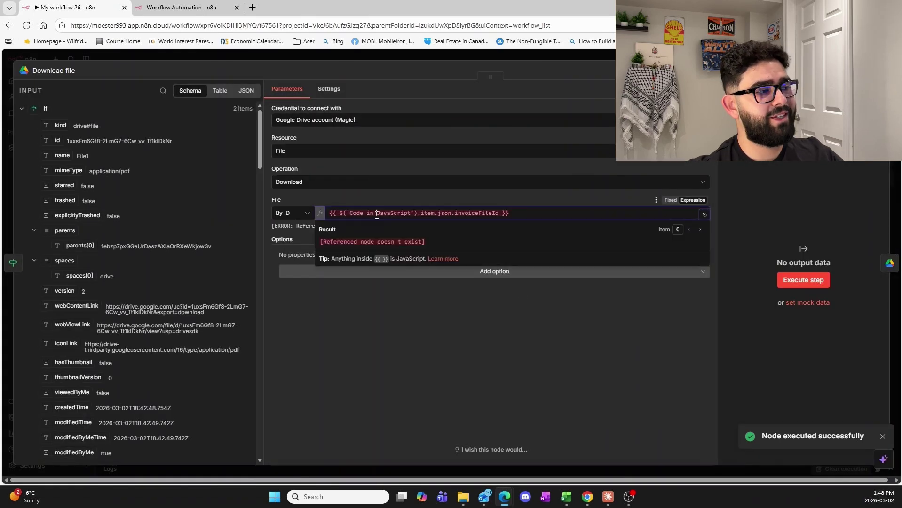
left_click_drag(512, 213, 292, 213)
key("BackSpace")
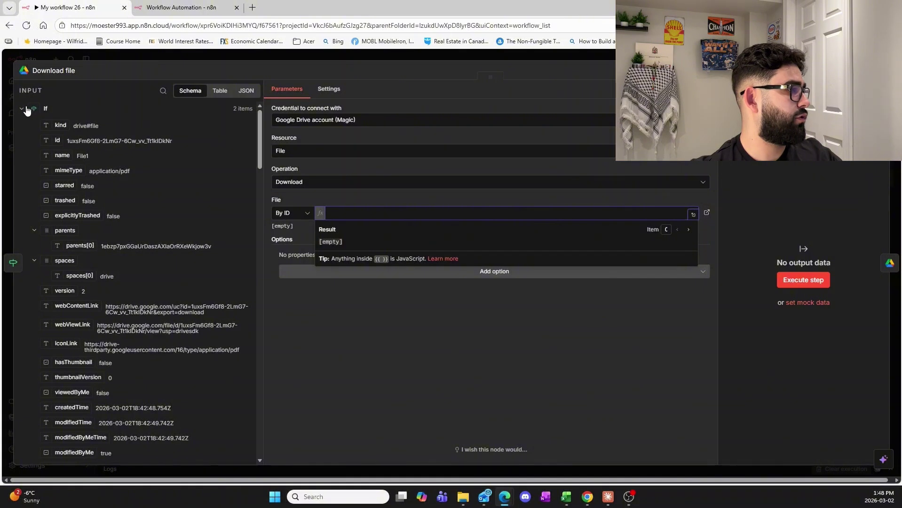
left_click(21, 108)
left_click(22, 162)
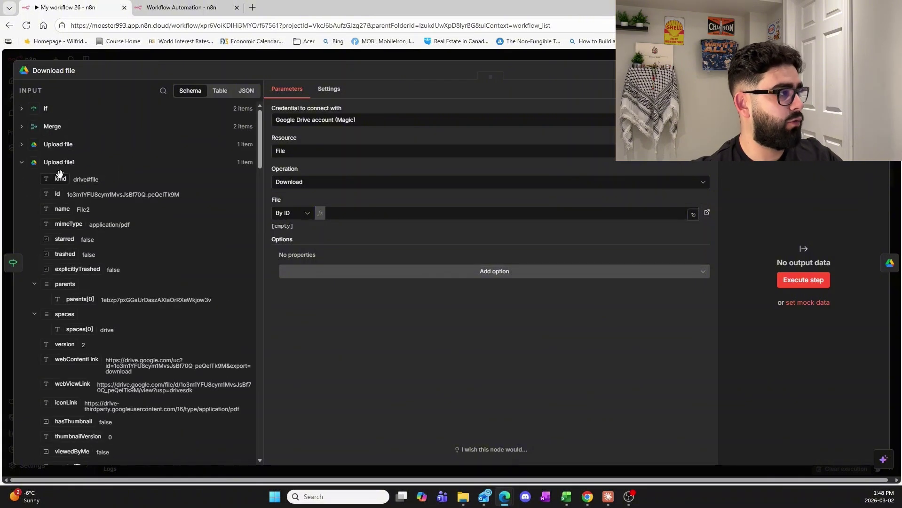
left_click_drag(174, 192, 346, 216)
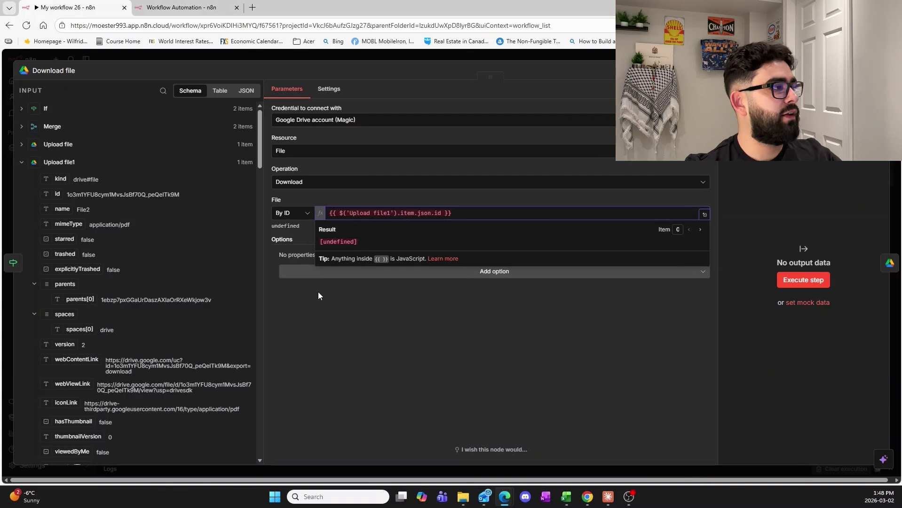
left_click_drag(345, 240, 320, 242)
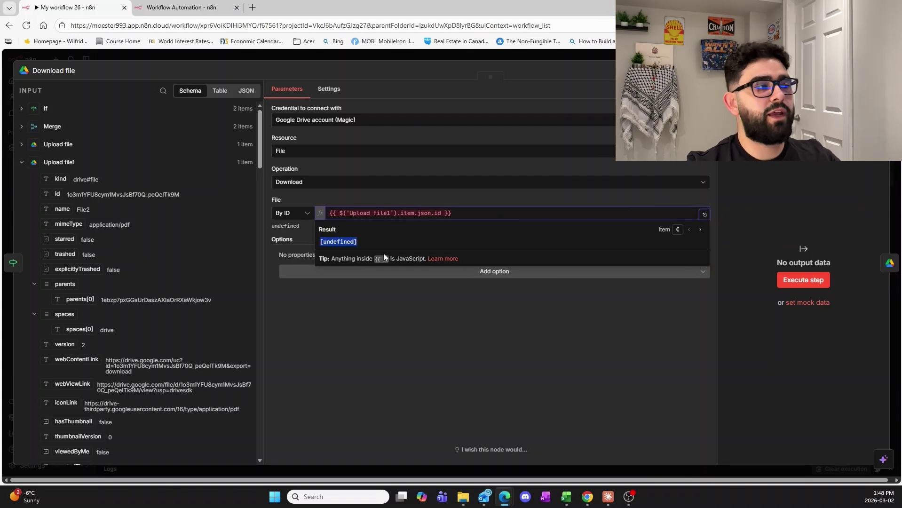
left_click(448, 230)
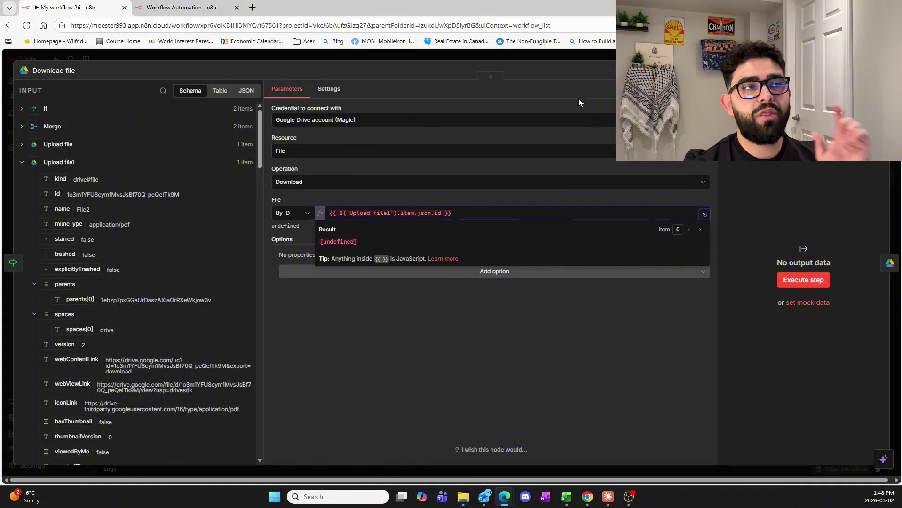
Return to the canvas and undo the If node's move and the deletion of the Code in JavaScript node
left_click(591, 57)
key("ctrl+z")
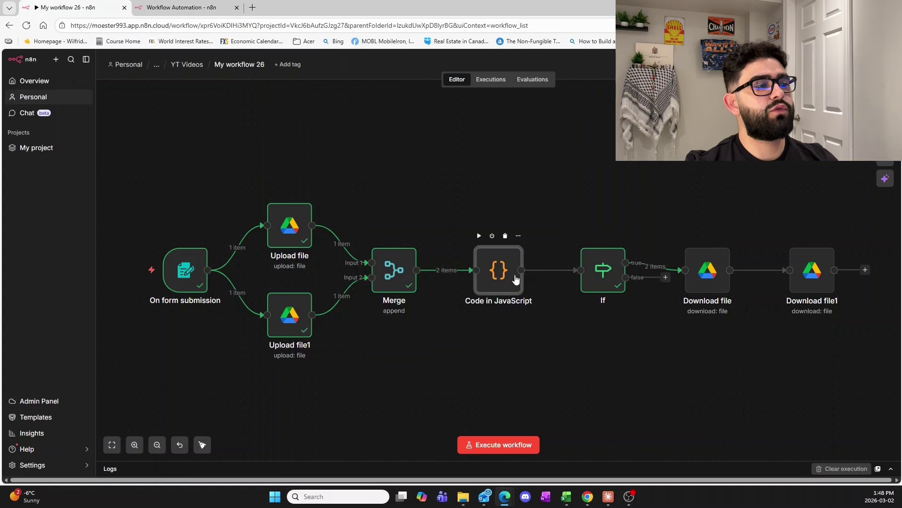
Execute the Code in JavaScript node and the If node again, and return to the canvas
double_click(498, 270)
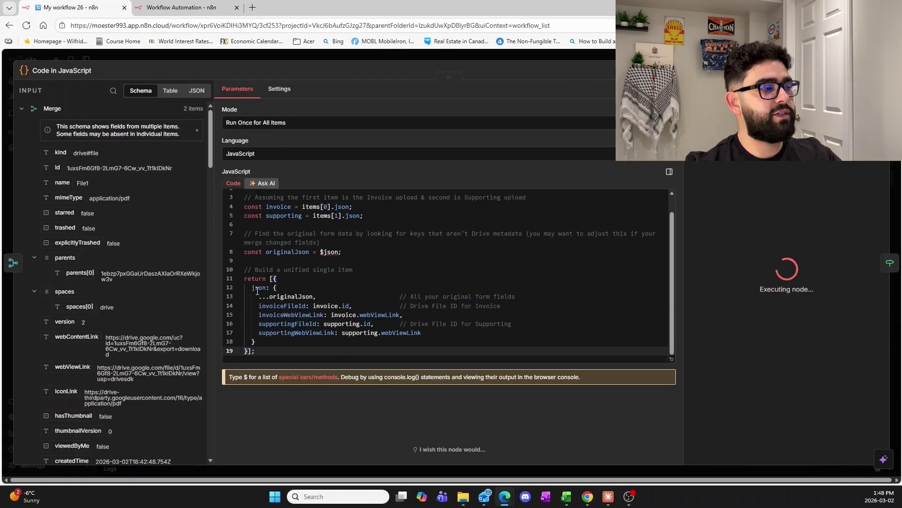
left_click_drag(258, 294, 313, 305)
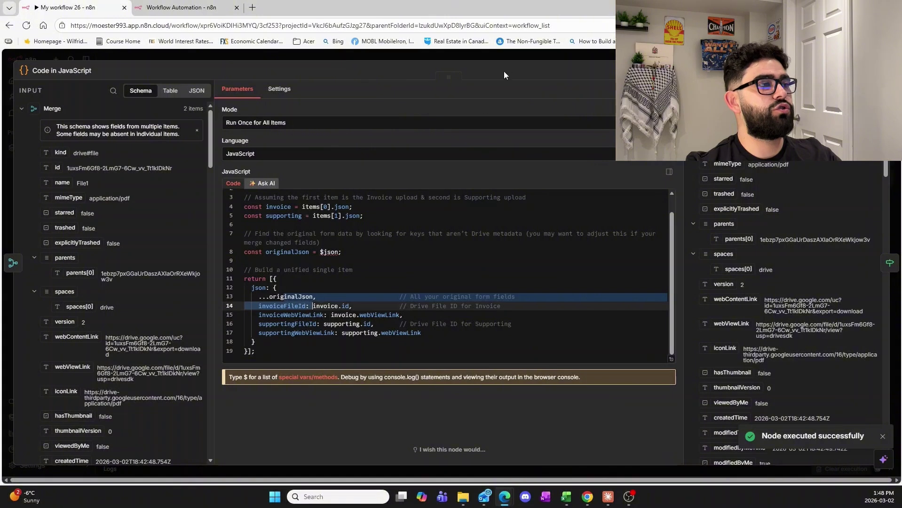
left_click(522, 55)
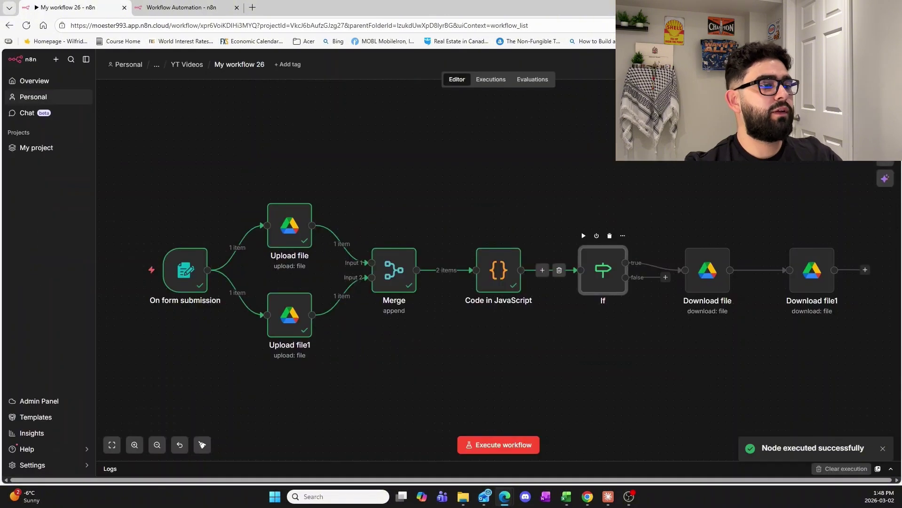
double_click(581, 231)
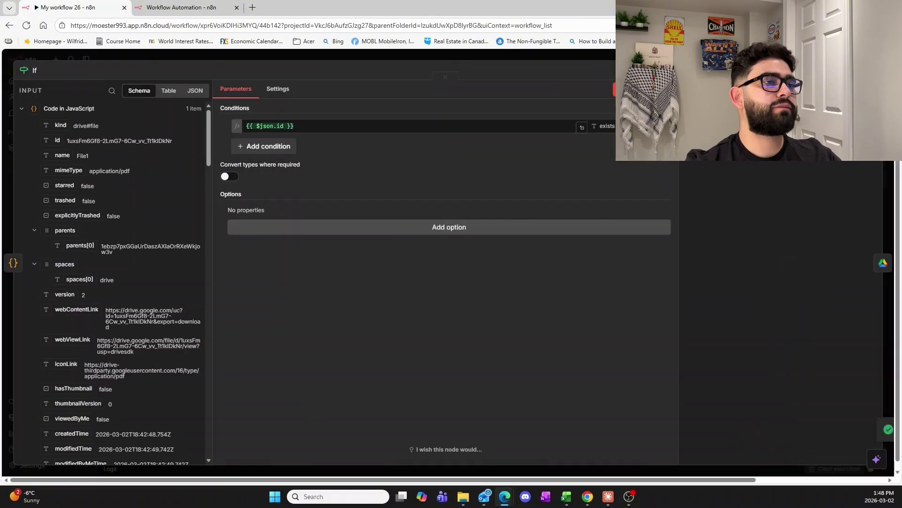
key("Escape")
Replace the first download's file By ID expression with invoiceFileId from Code in JavaScript and execute the node
double_click(693, 294)
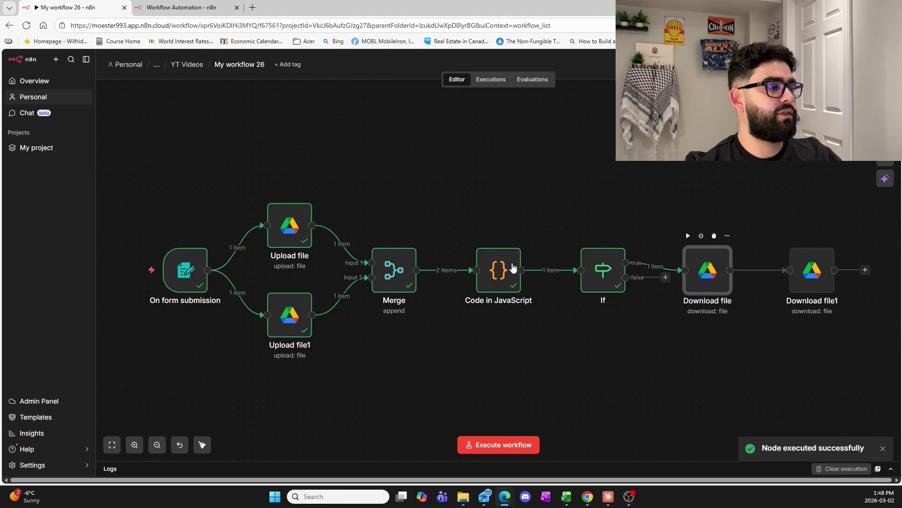
left_click_drag(460, 211, 315, 207)
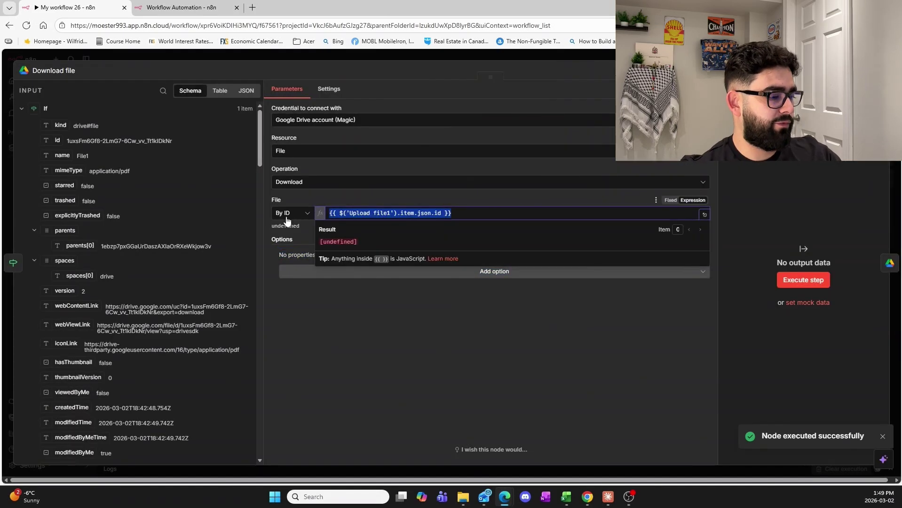
key("BackSpace")
left_click(20, 111)
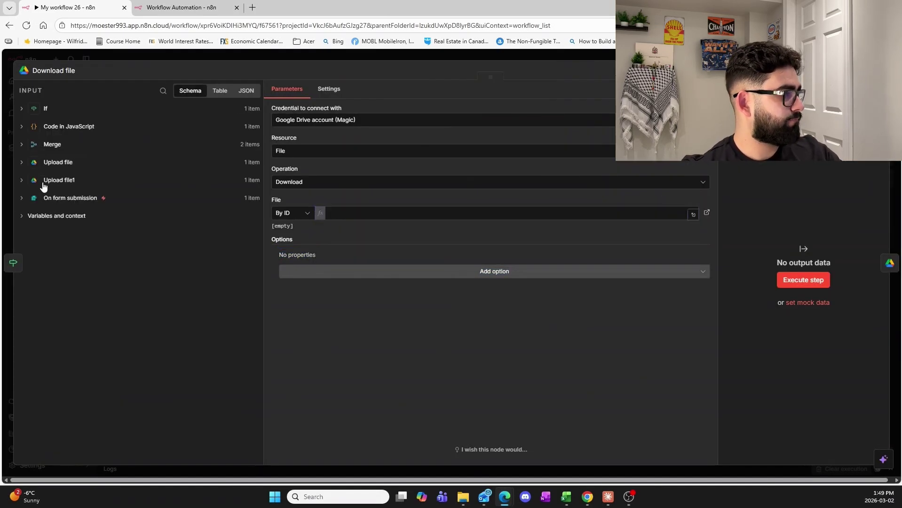
left_click(21, 127)
scroll(137, 242, "down", 15)
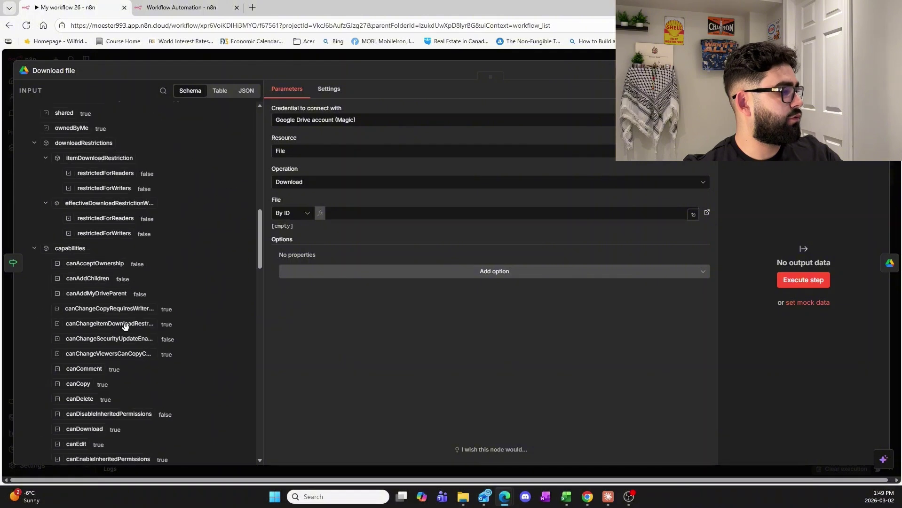
scroll(125, 329, "down", 10)
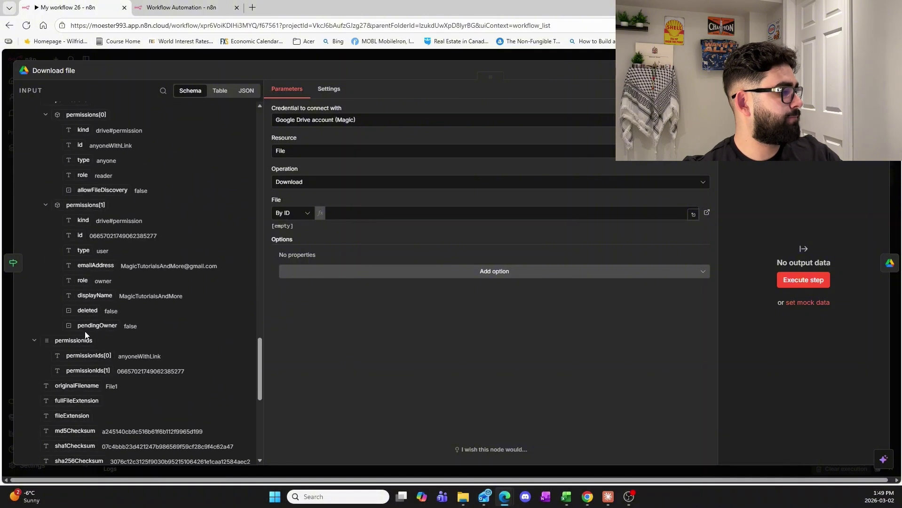
left_click_drag(73, 415, 338, 213)
key("ctrl+Return")
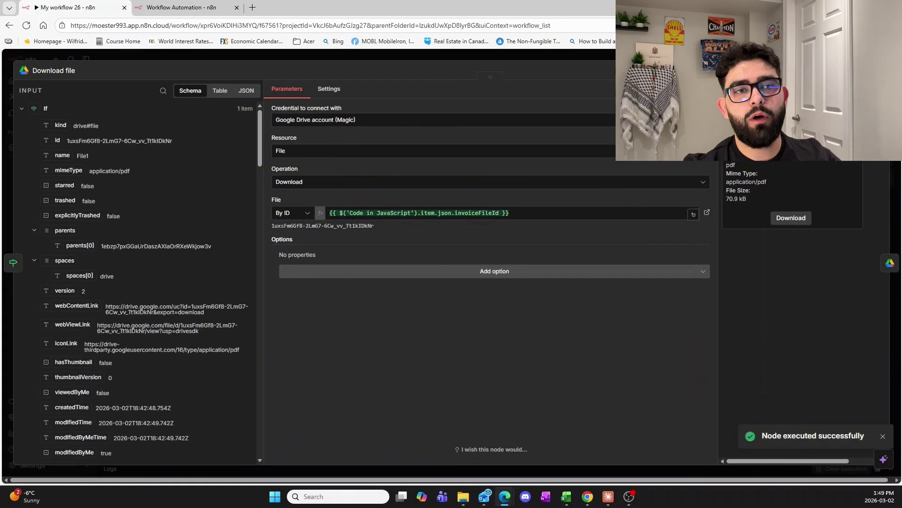
Return to the canvas and examine the Code in JavaScript node's script and its Merge input in JSON view
key("Escape")
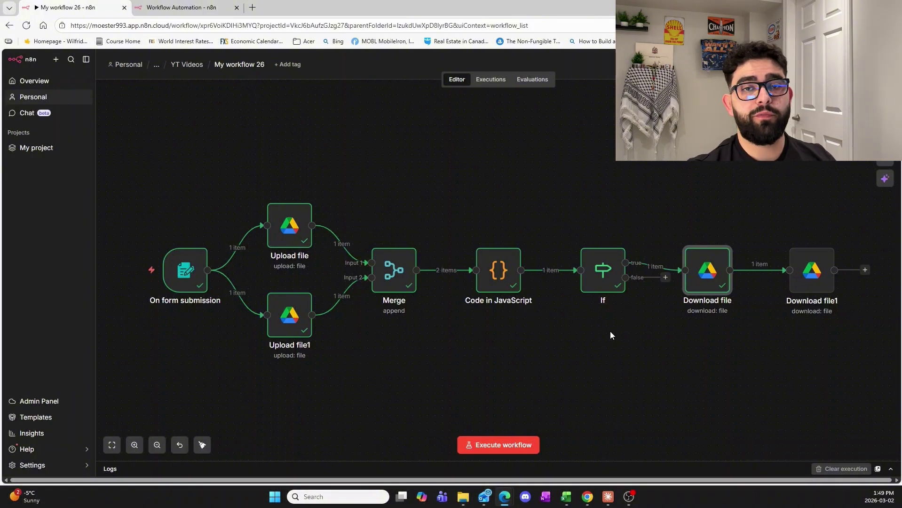
mouse_move(189, 273)
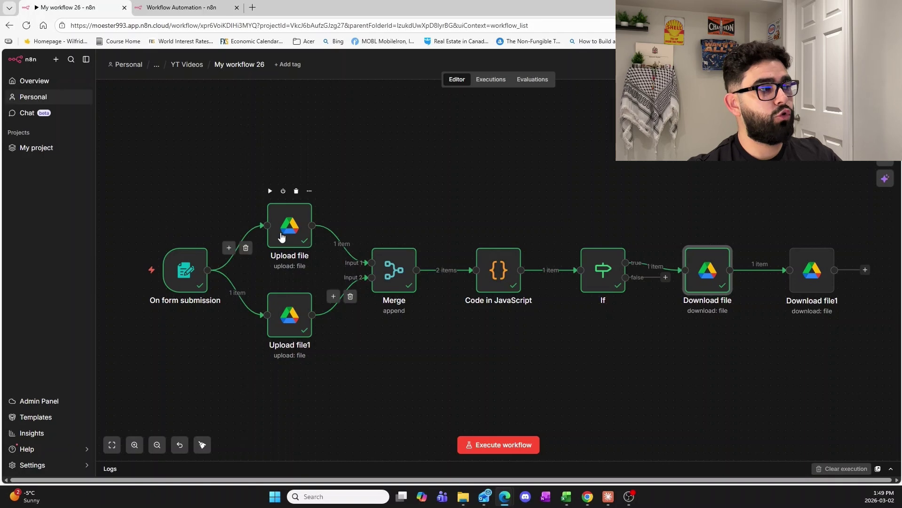
left_click(290, 314)
left_click(487, 276)
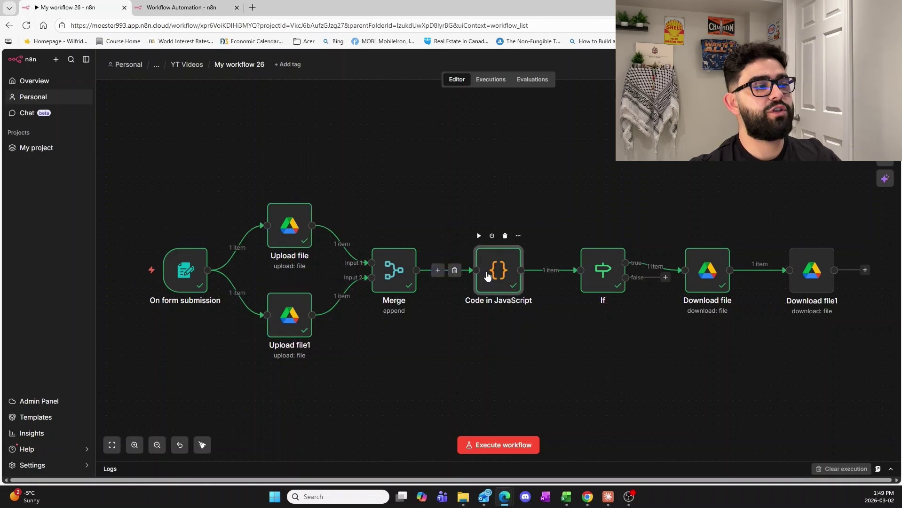
key("Return")
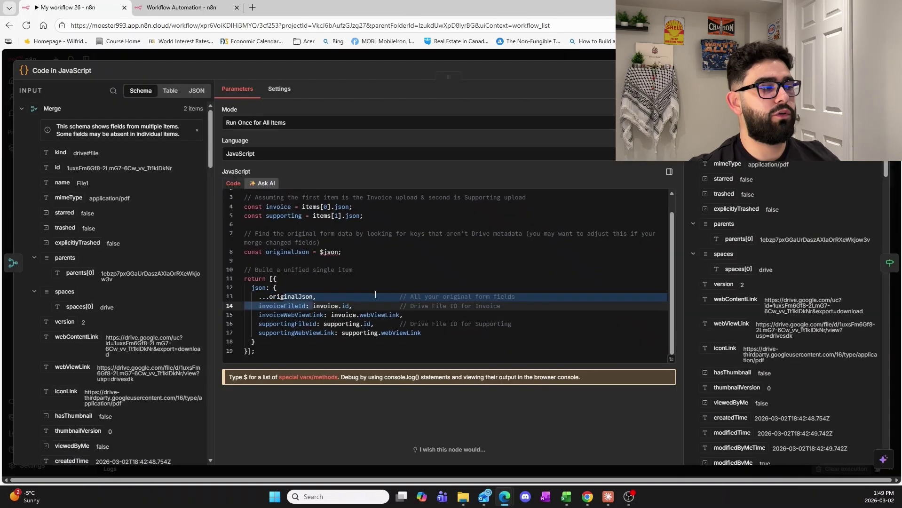
left_click(403, 315)
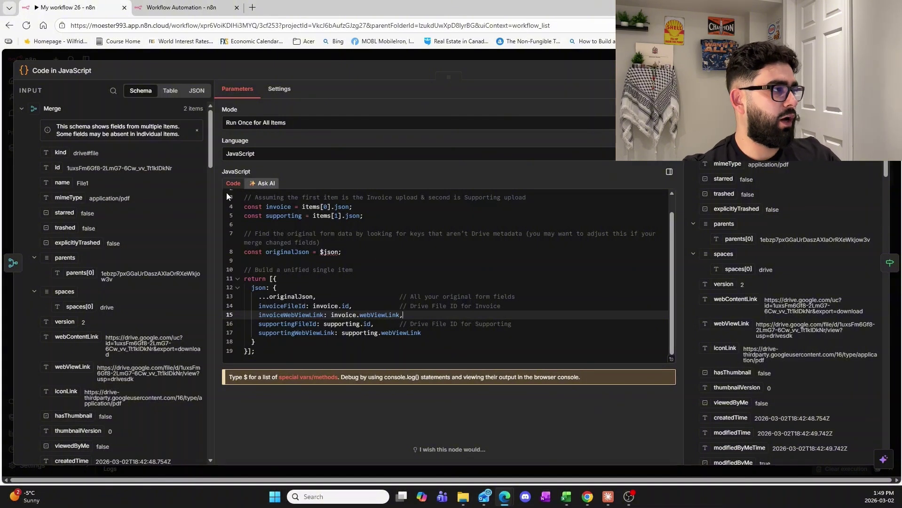
left_click(197, 133)
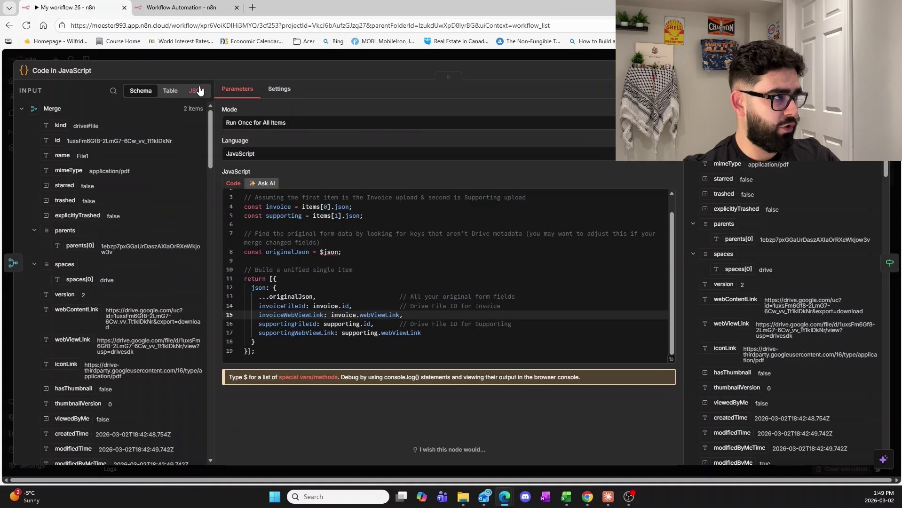
left_click(199, 90)
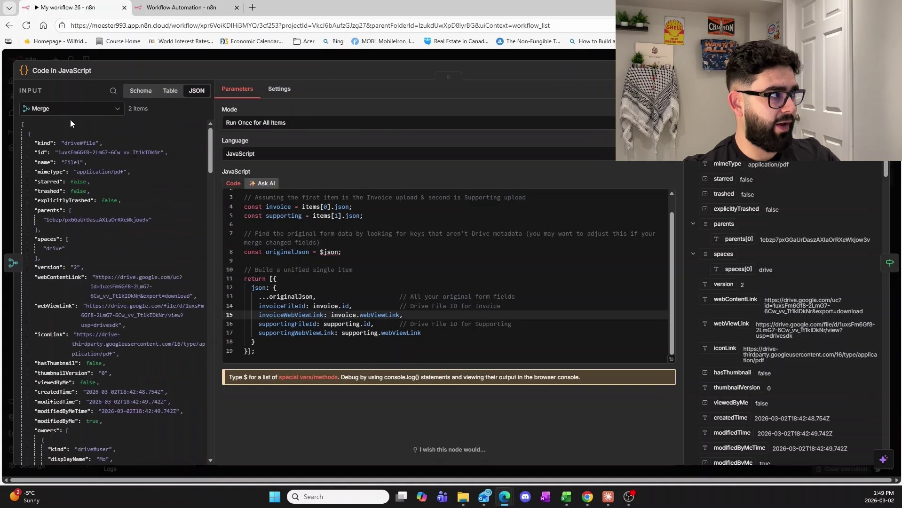
left_click(220, 52)
Examine the Merge node's JSON input from Upload file alongside the Code in JavaScript node, and return to the canvas
left_click(402, 275)
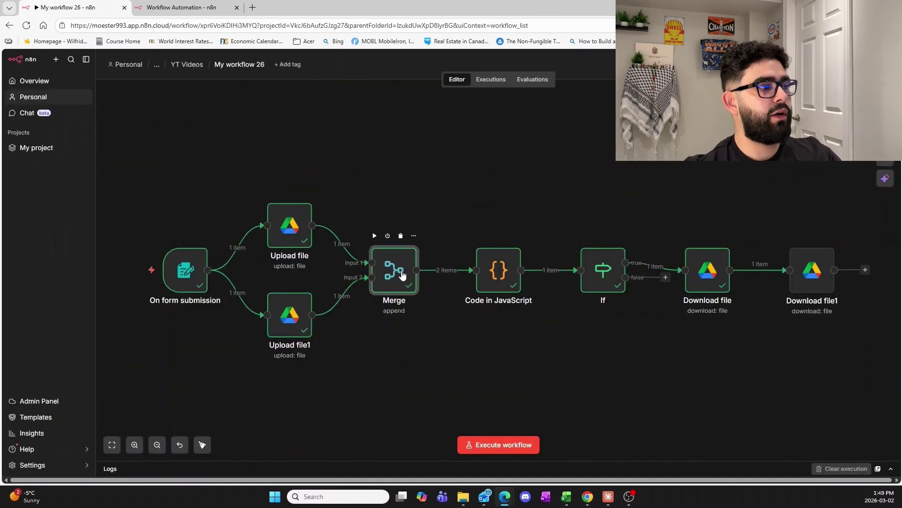
key("Return")
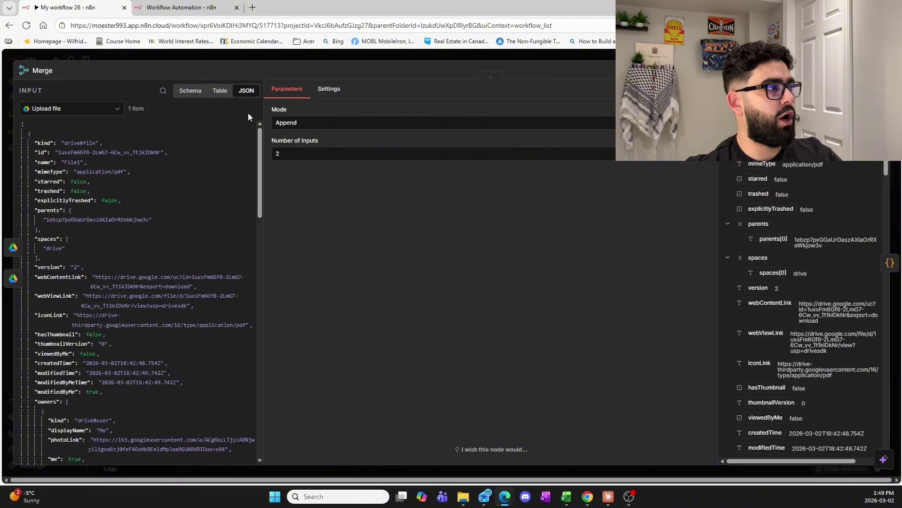
left_click(248, 127)
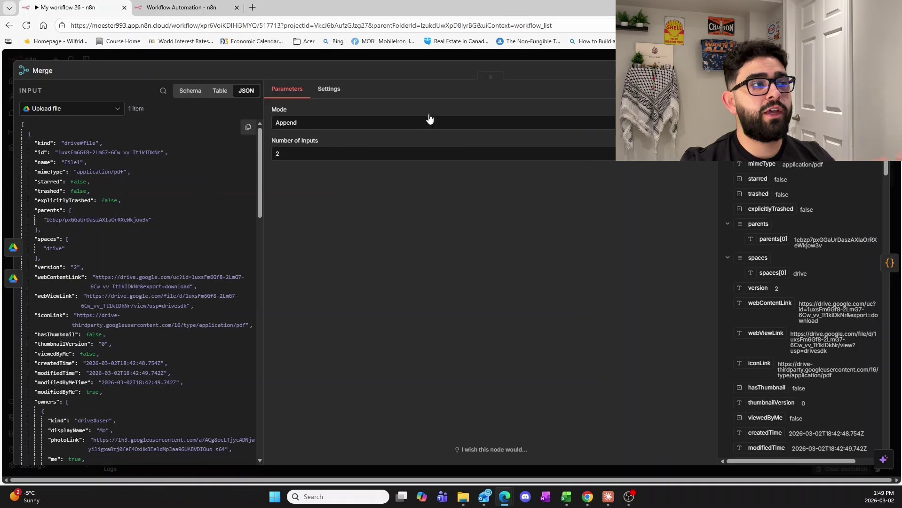
left_click(555, 56)
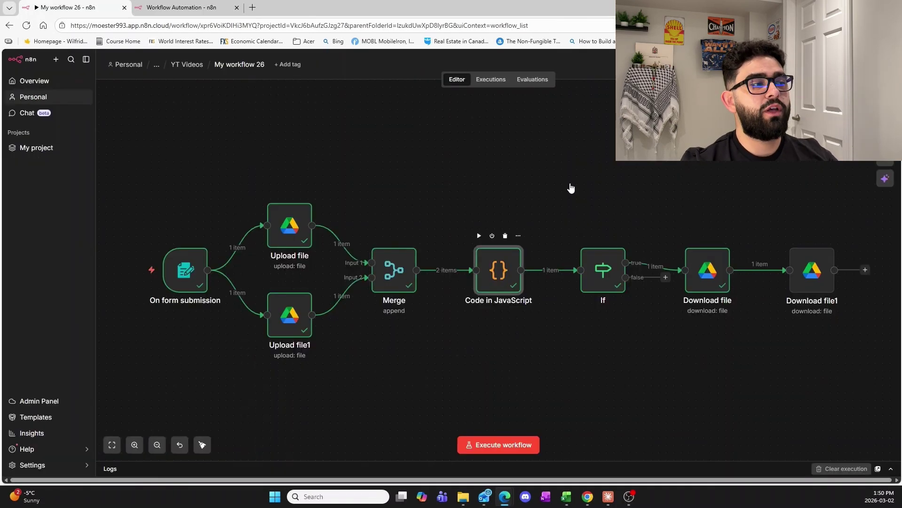
double_click(501, 286)
left_click(548, 54)
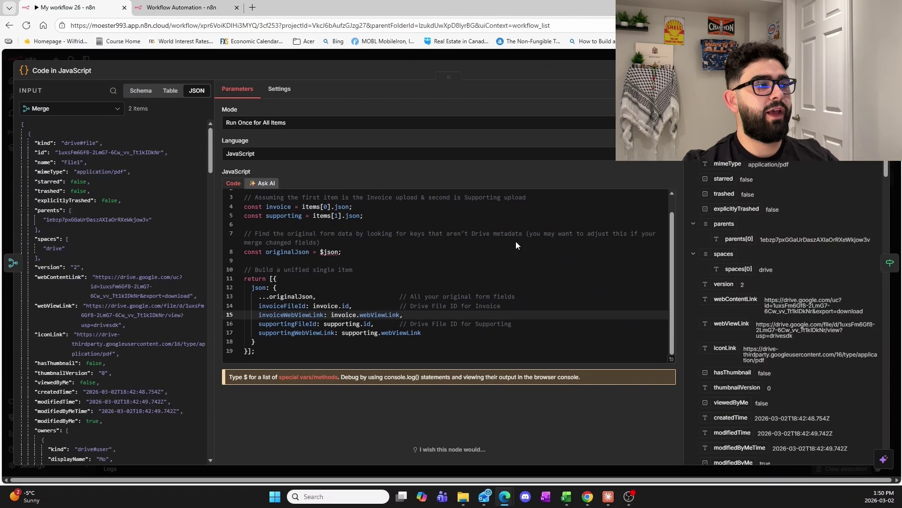
double_click(393, 278)
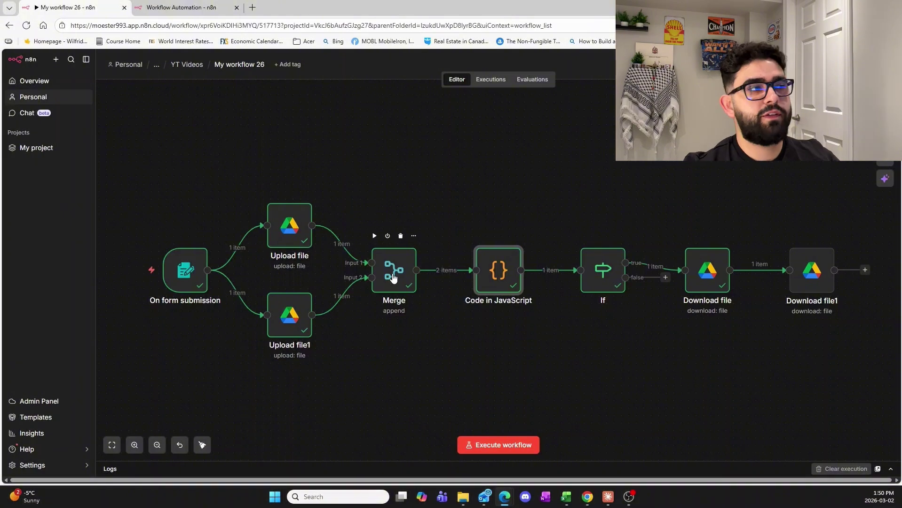
left_click(249, 129)
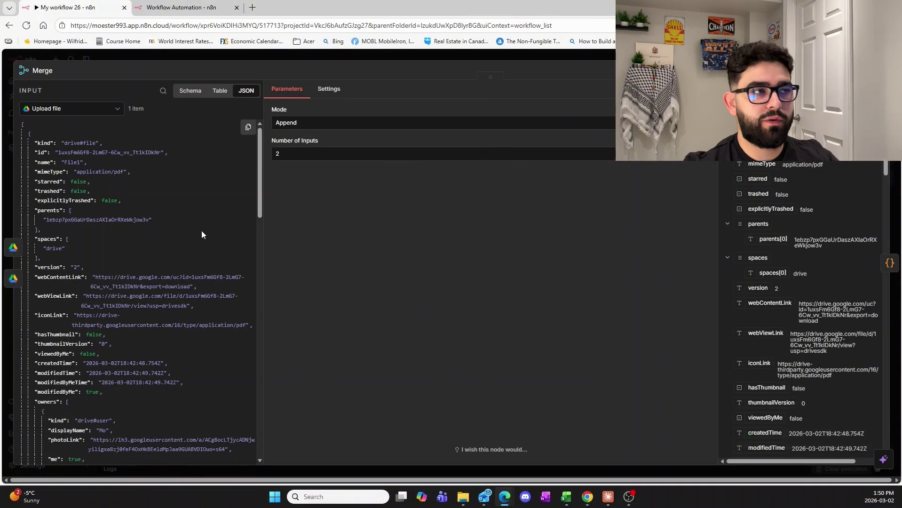
key("Escape")
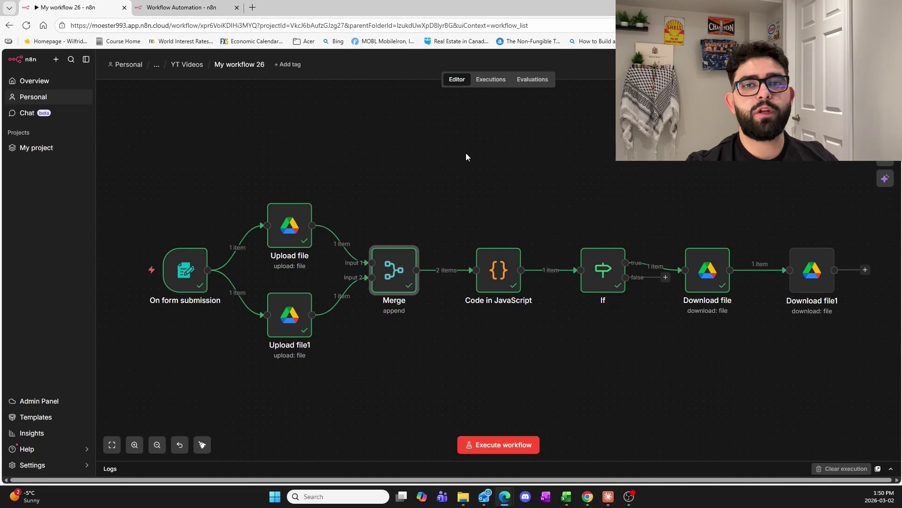